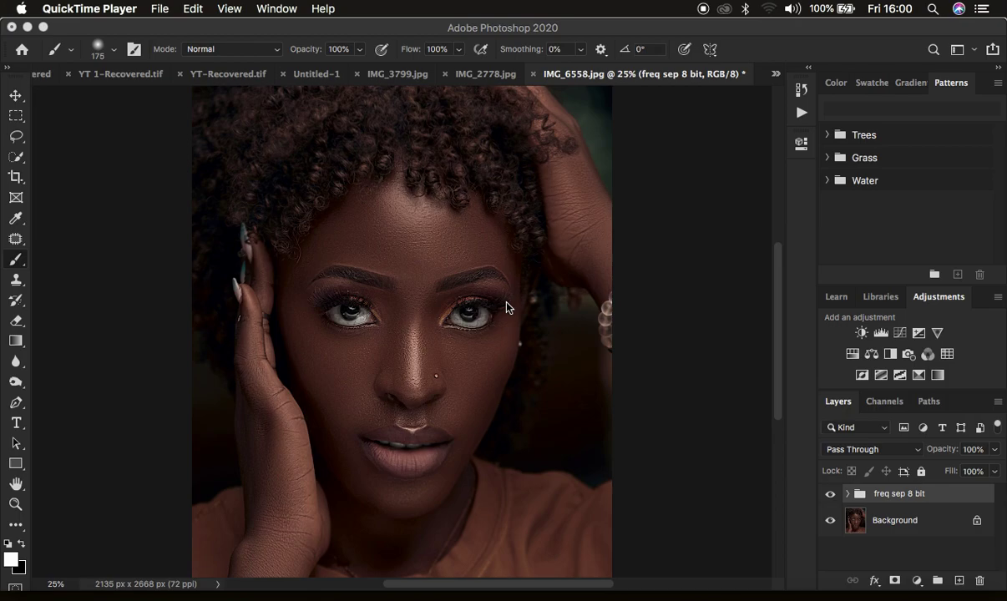
Step: Compare the image with and without the "freq sep 8 bit" group and delete that group
{"action": "left_click", "coordinate": [830, 493]}
{"action": "left_click", "coordinate": [831, 496]}
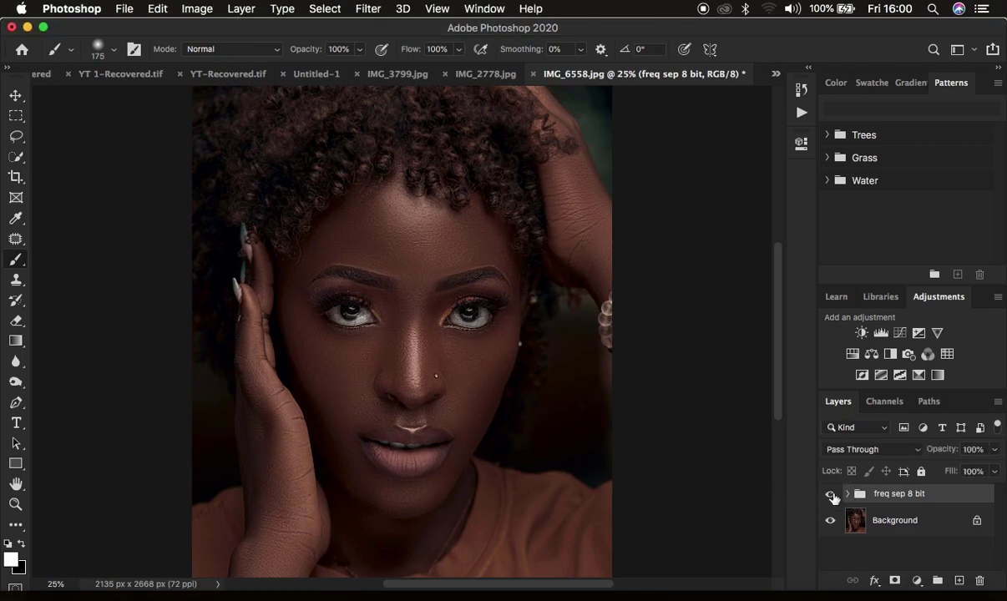
{"action": "left_click", "coordinate": [832, 496]}
{"action": "left_click", "coordinate": [832, 496]}
{"action": "key", "text": "Delete"}
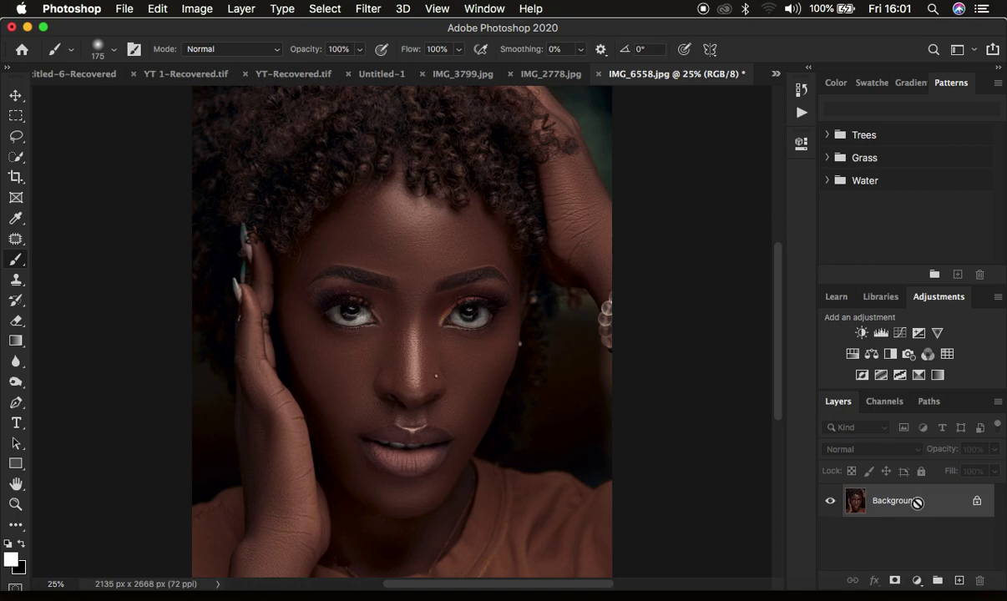
Step: Duplicate the Background layer twice and rename the lower copy "low freq"
{"action": "key", "text": "super+j"}
{"action": "key", "text": "super+j"}
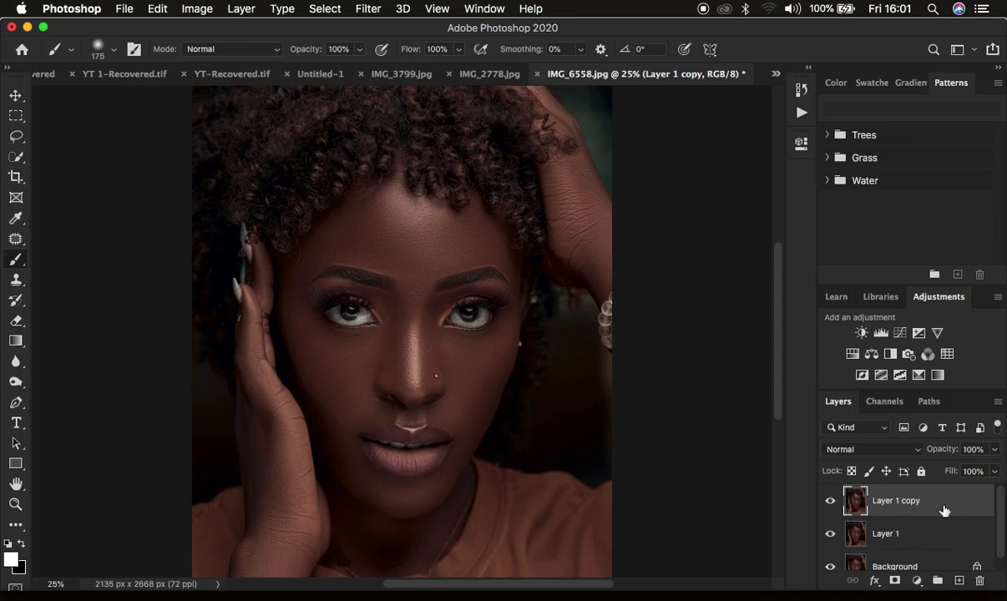
{"action": "double_click", "coordinate": [883, 533]}
{"action": "type", "text": "low"}
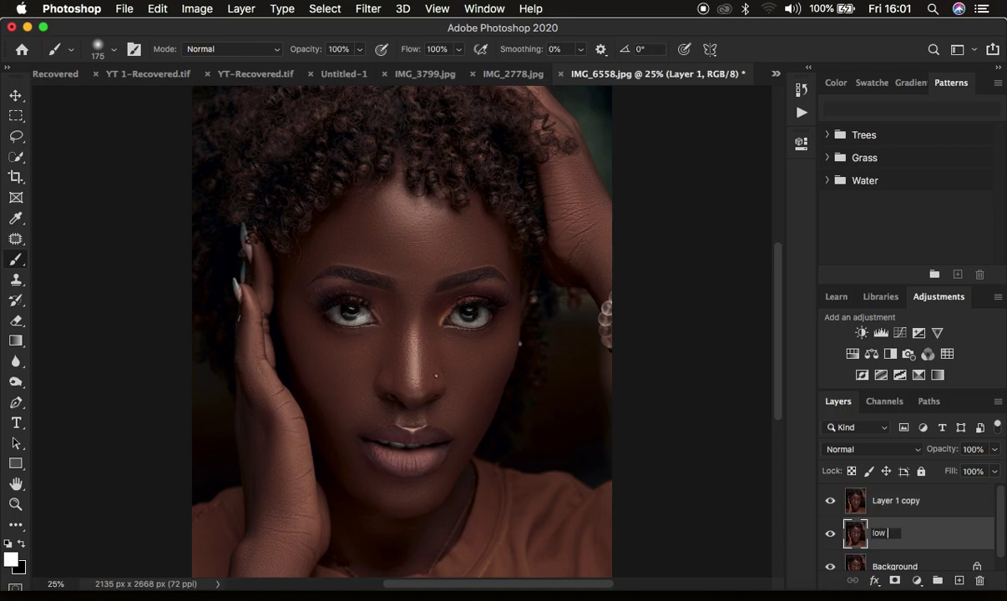
{"action": "type", "text": " freq"}
{"action": "key", "text": "Return"}
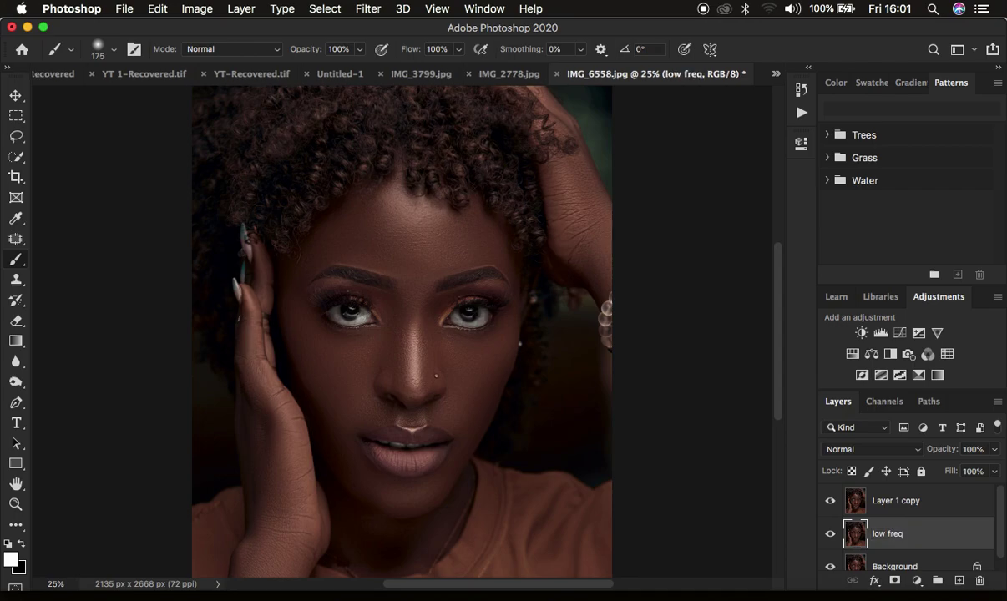
Step: Rename the topmost layer copy "high freq"
{"action": "left_click", "coordinate": [890, 504]}
{"action": "double_click", "coordinate": [890, 501]}
{"action": "type", "text": "high"}
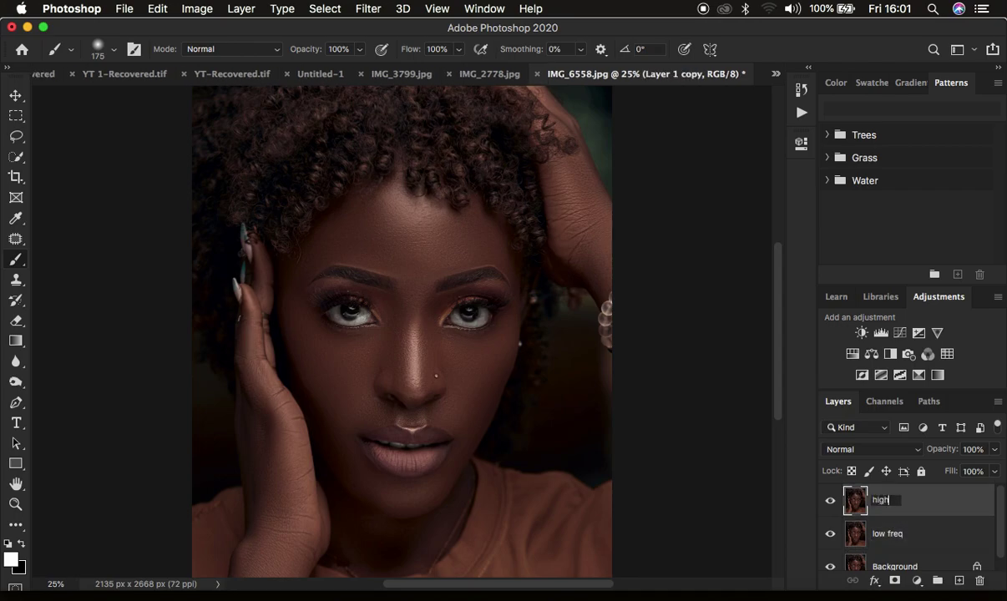
{"action": "type", "text": " freq"}
{"action": "key", "text": "Return"}
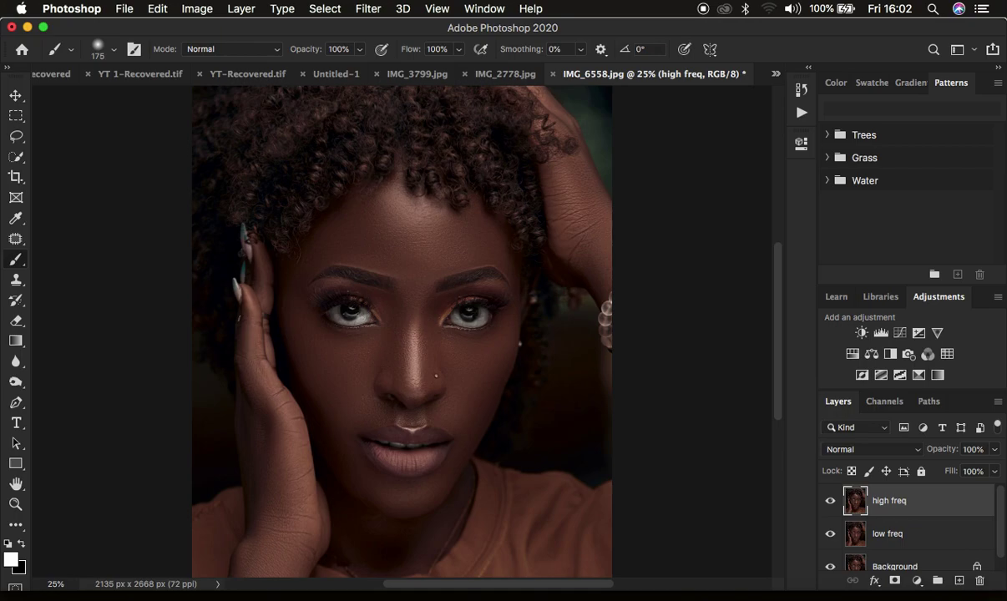
Step: Hide the high freq layer and apply a Gaussian Blur with a 3.0 pixel radius to the low freq layer
{"action": "left_click", "coordinate": [831, 503]}
{"action": "left_click", "coordinate": [915, 536]}
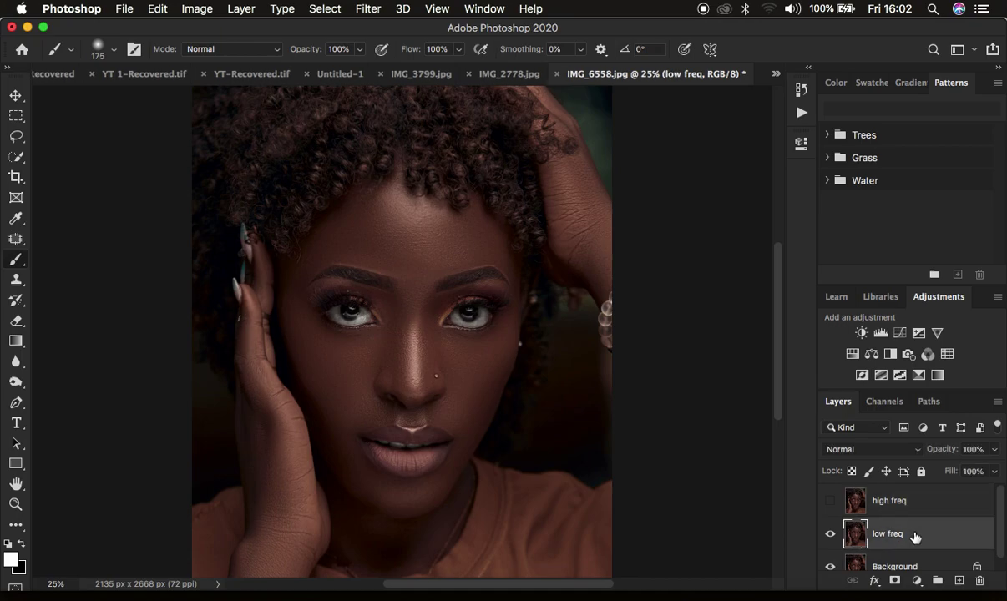
{"action": "left_click", "coordinate": [368, 10]}
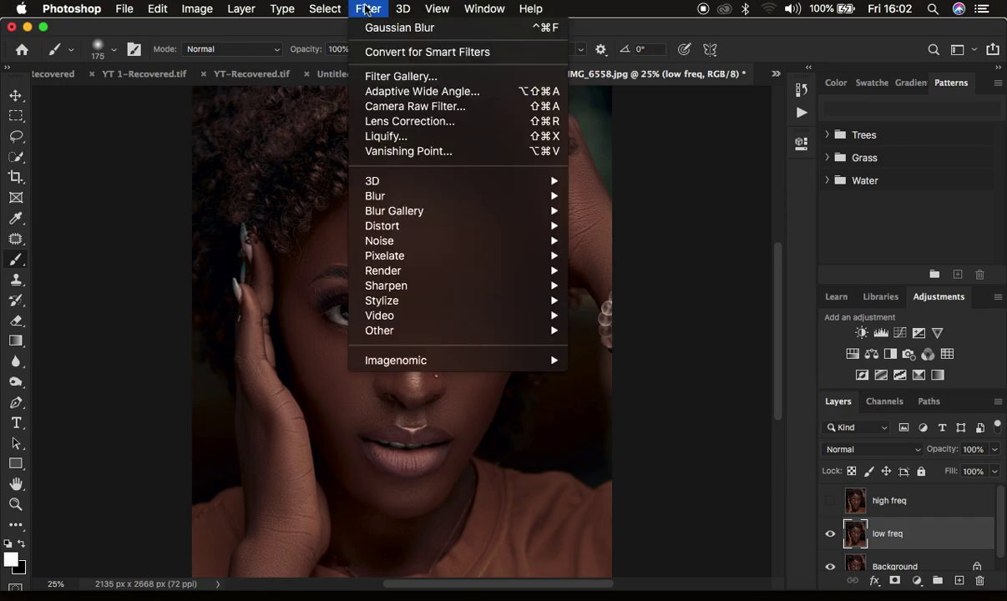
{"action": "mouse_move", "coordinate": [401, 198]}
{"action": "left_click", "coordinate": [638, 257]}
{"action": "mouse_move", "coordinate": [685, 353]}
{"action": "left_mouse_down"}
{"action": "mouse_move", "coordinate": [643, 351]}
{"action": "mouse_move", "coordinate": [683, 361]}
{"action": "left_mouse_up"}
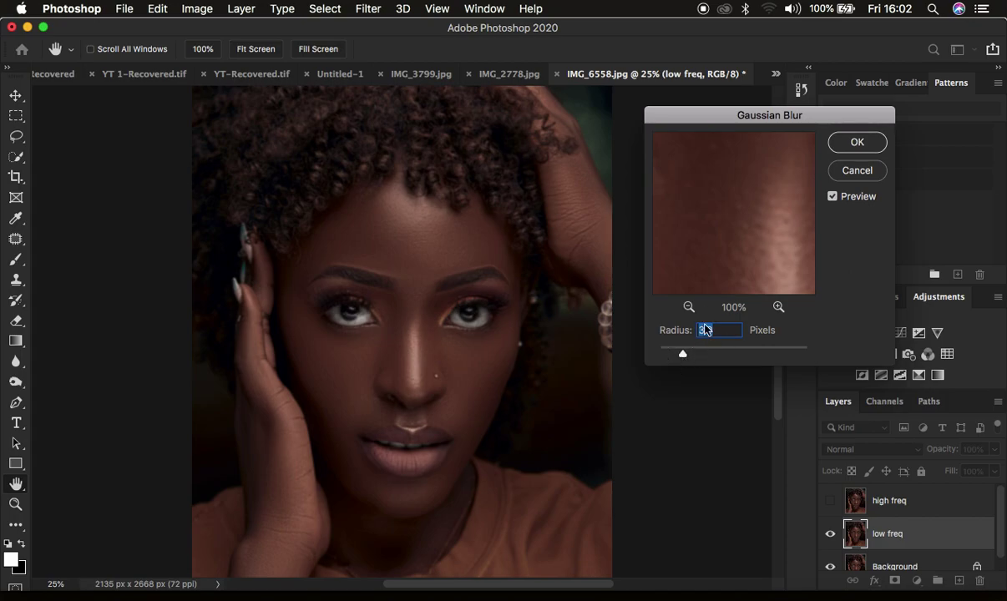
{"action": "left_click", "coordinate": [857, 142]}
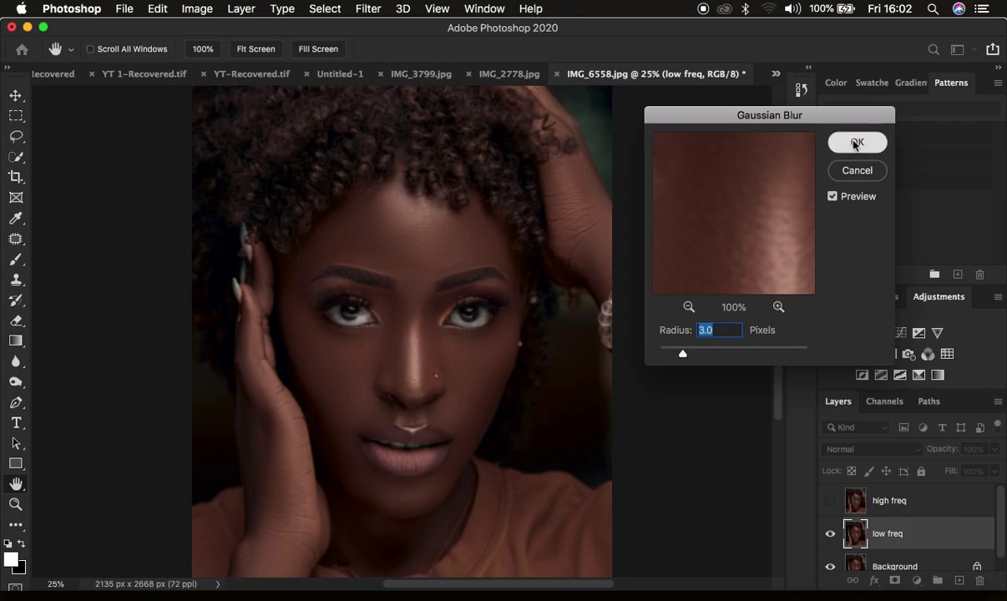
{"action": "key", "text": "b"}
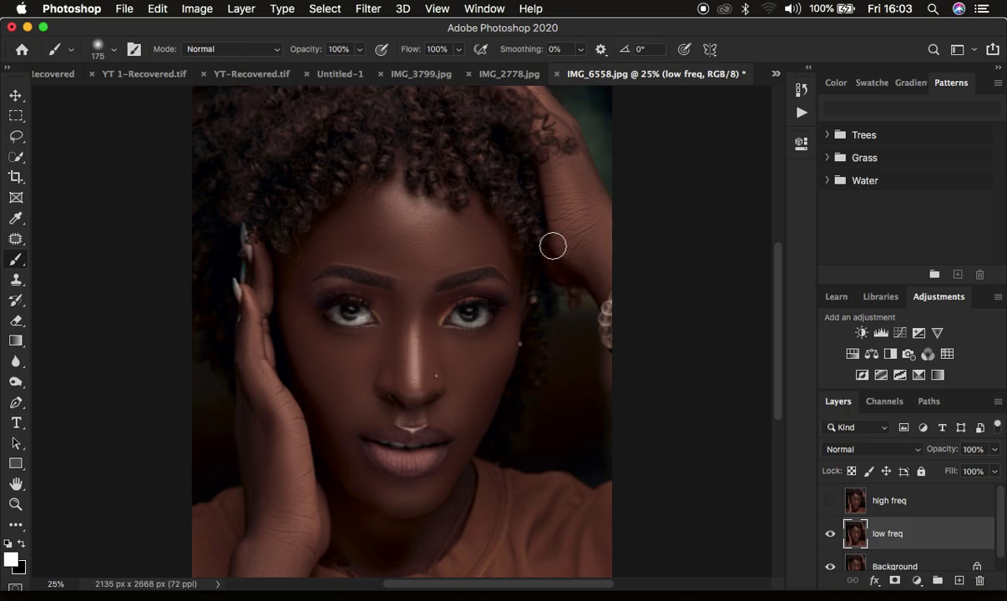
Step: Show and select the high freq layer, and start Apply Image with low freq as the source layer
{"action": "left_click", "coordinate": [909, 506]}
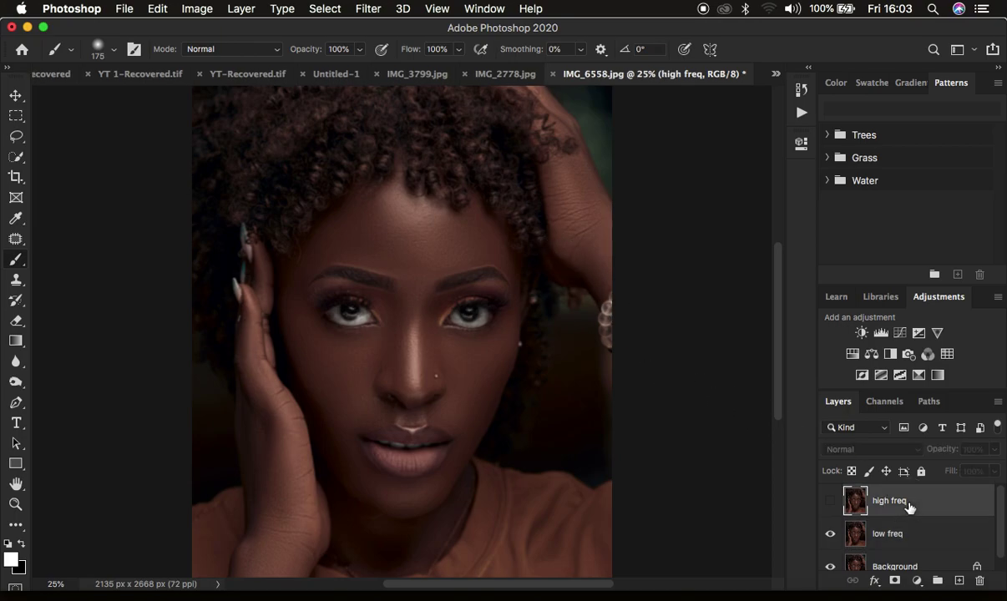
{"action": "left_click", "coordinate": [830, 500]}
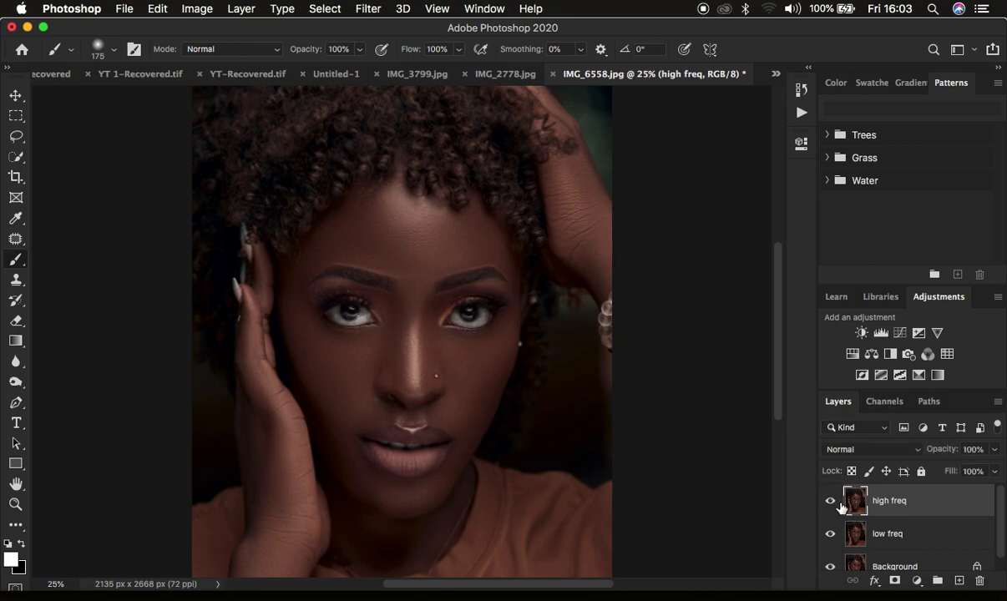
{"action": "left_click", "coordinate": [197, 8]}
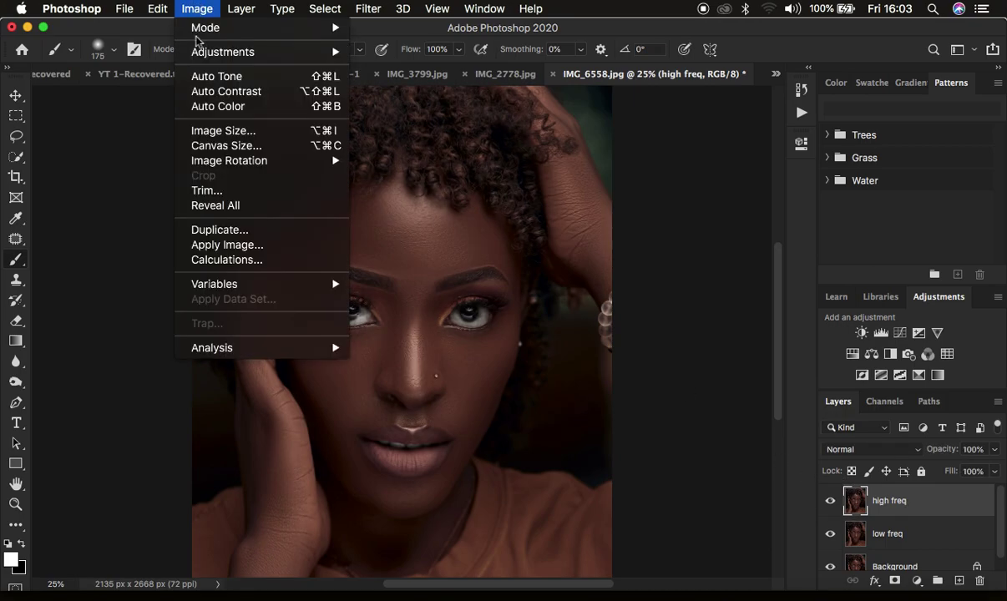
{"action": "left_click", "coordinate": [241, 245]}
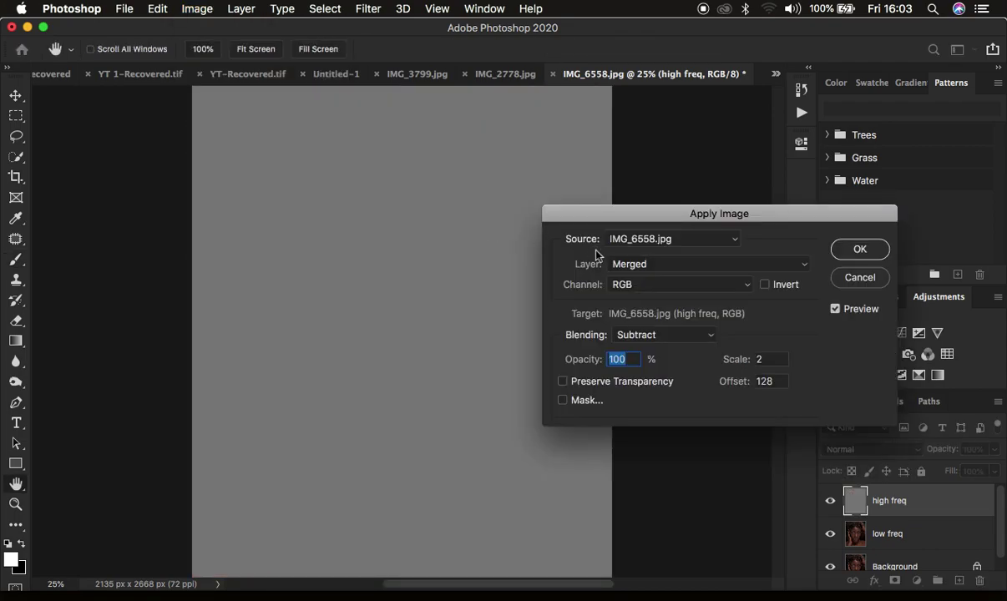
{"action": "left_click_drag", "start_coordinate": [670, 217], "coordinate": [687, 76]}
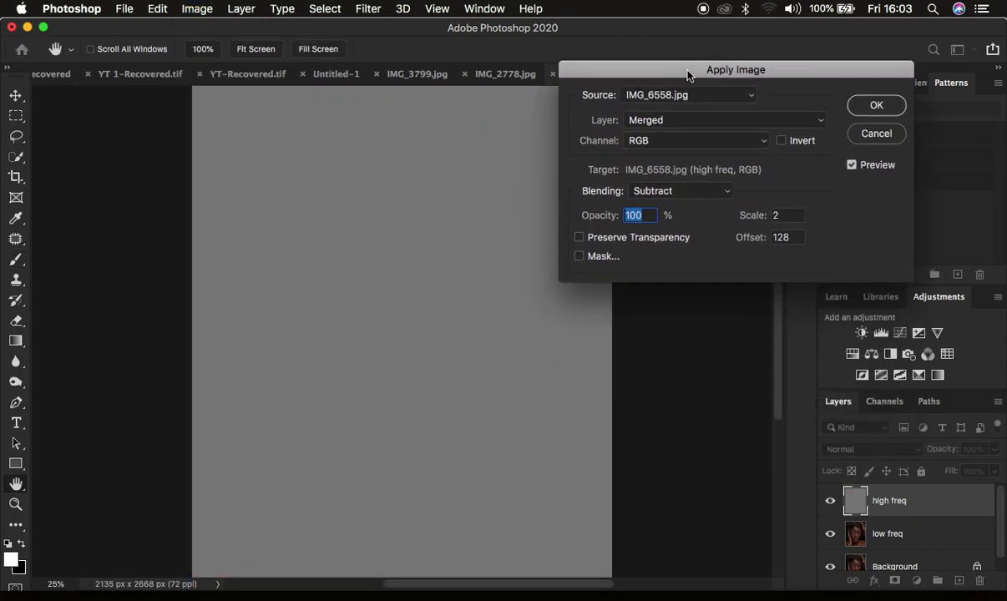
{"action": "left_click", "coordinate": [655, 120]}
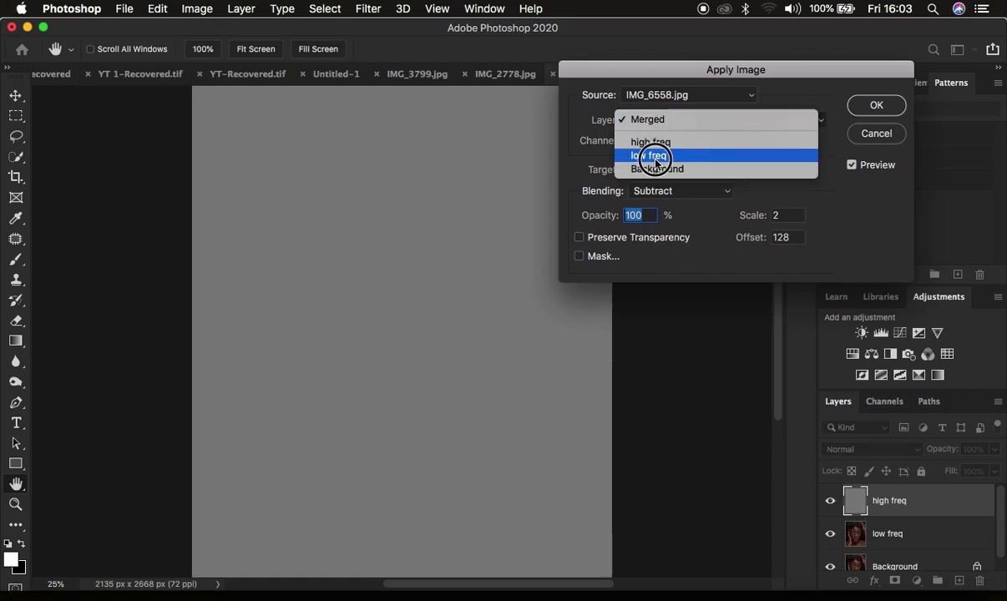
{"action": "left_click", "coordinate": [655, 156]}
{"action": "left_click_drag", "start_coordinate": [711, 72], "coordinate": [733, 104]}
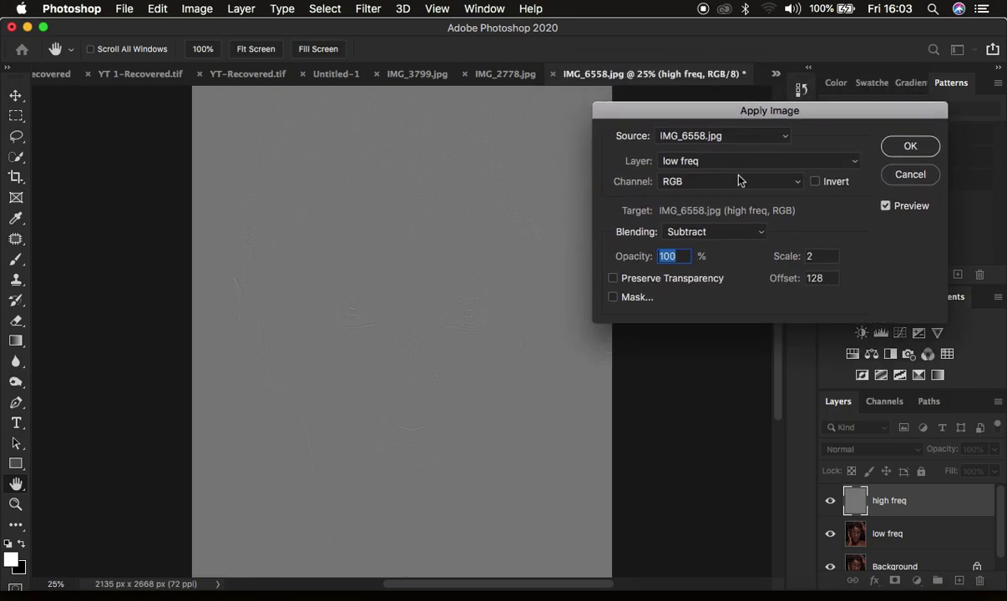
Step: Apply the low freq image to high freq using Subtract blending, scale 2 and offset 128, inspecting the texture preview around the eyes
{"action": "left_click", "coordinate": [685, 234]}
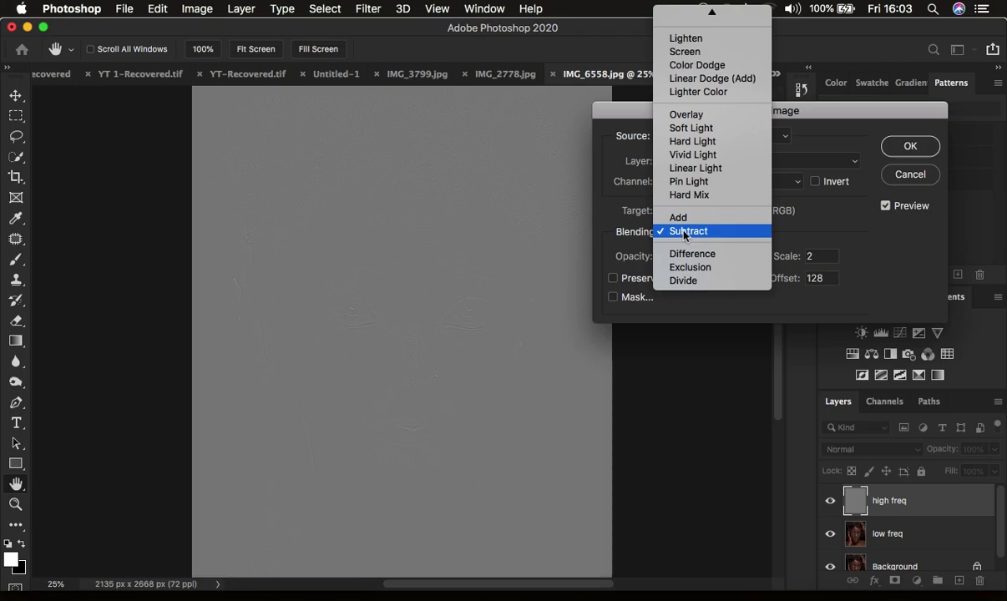
{"action": "left_click", "coordinate": [685, 232]}
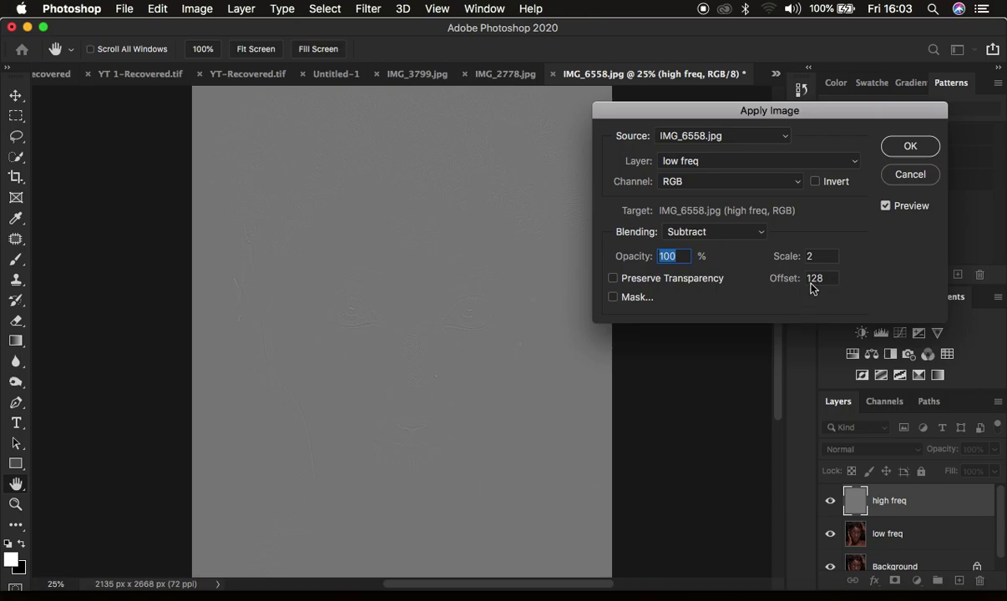
{"action": "left_click", "coordinate": [446, 361]}
{"action": "left_click", "coordinate": [309, 230]}
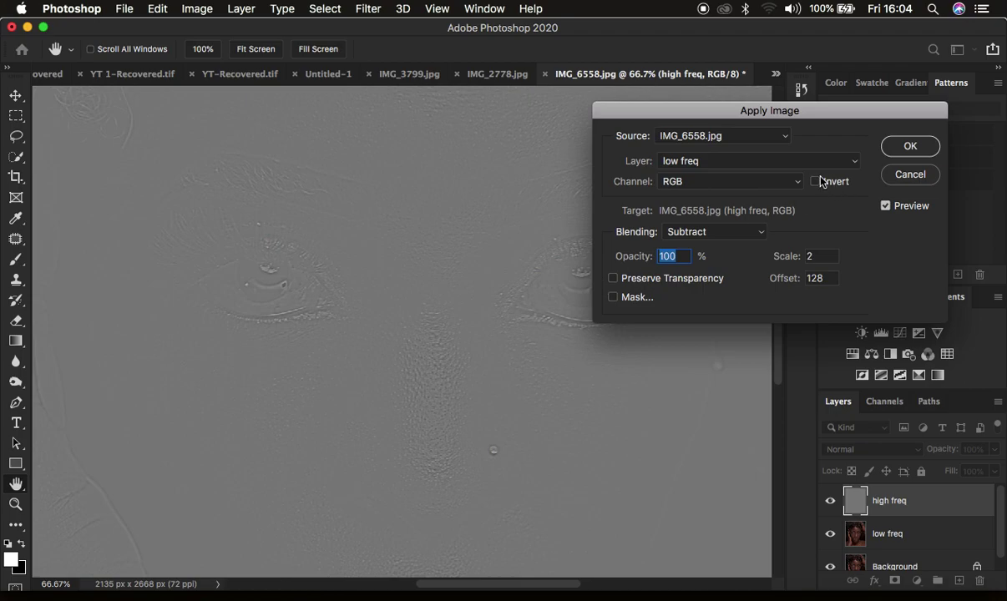
{"action": "left_click", "coordinate": [907, 147]}
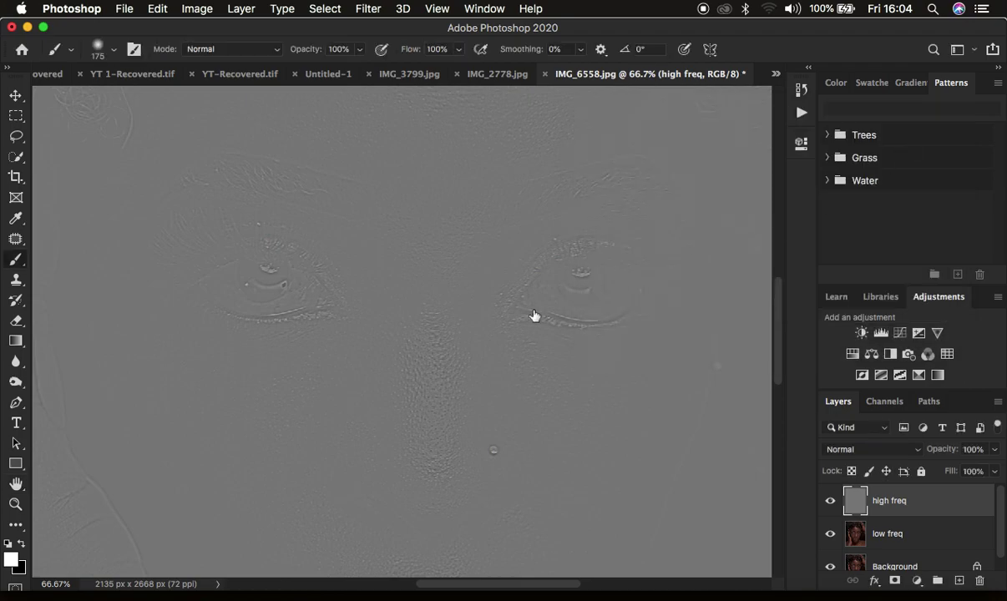
Step: Set the high freq layer's blend mode to Linear Light
{"action": "key", "text": "super+plus"}
{"action": "key", "text": "super+minus"}
{"action": "key", "text": "super+minus"}
{"action": "key", "text": "super+minus"}
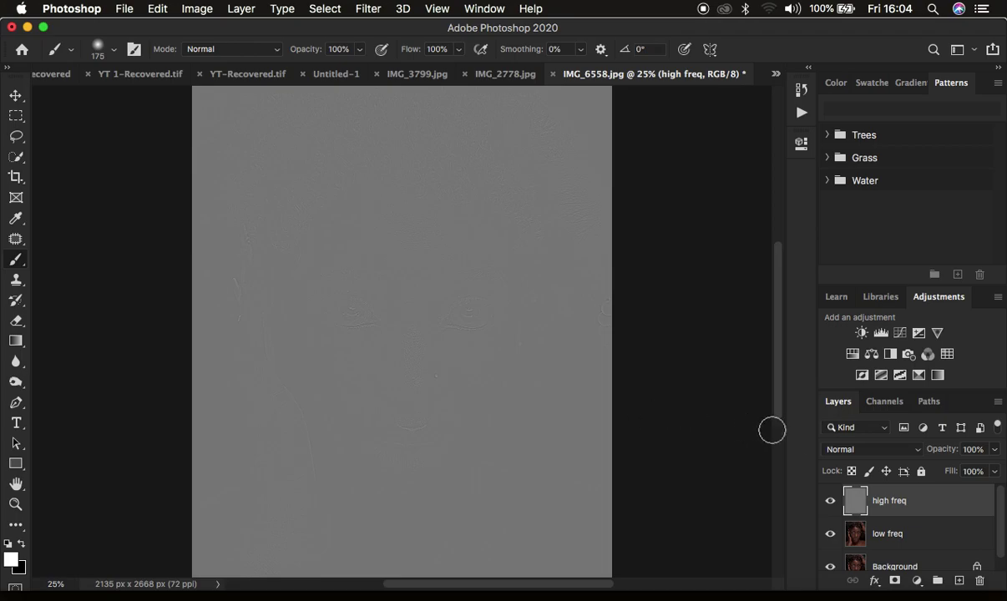
{"action": "left_click", "coordinate": [854, 452]}
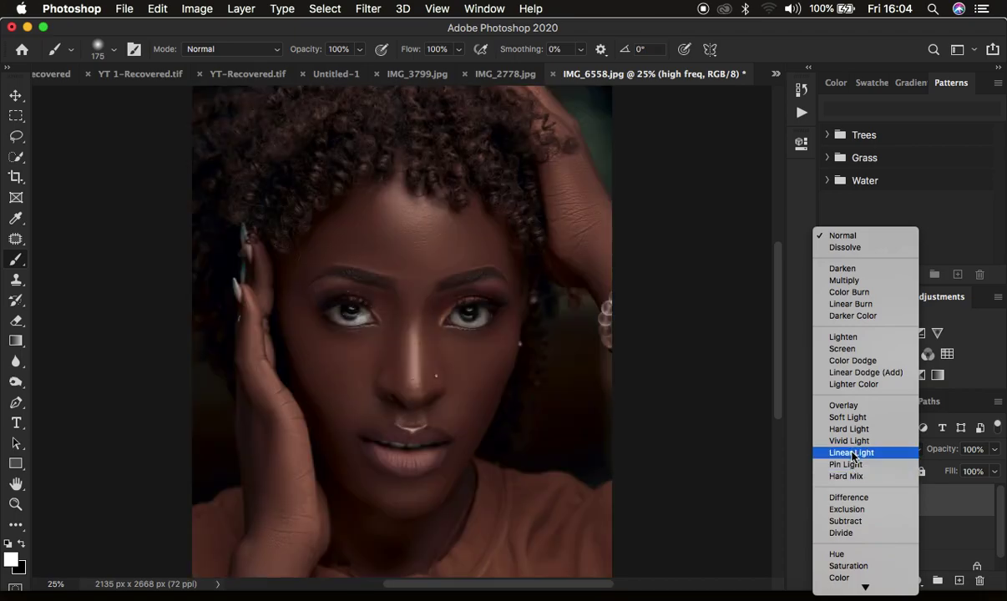
{"action": "left_click", "coordinate": [852, 454]}
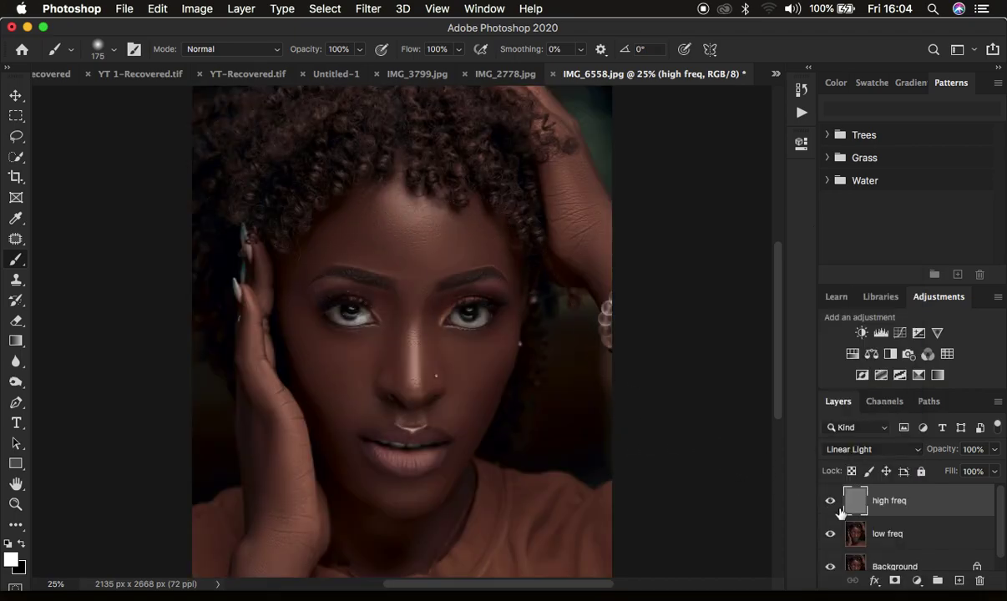
Step: Group the high freq and low freq layers as "freq sep" and compare the image with and without the group
{"action": "left_click", "coordinate": [917, 536], "text": "shift"}
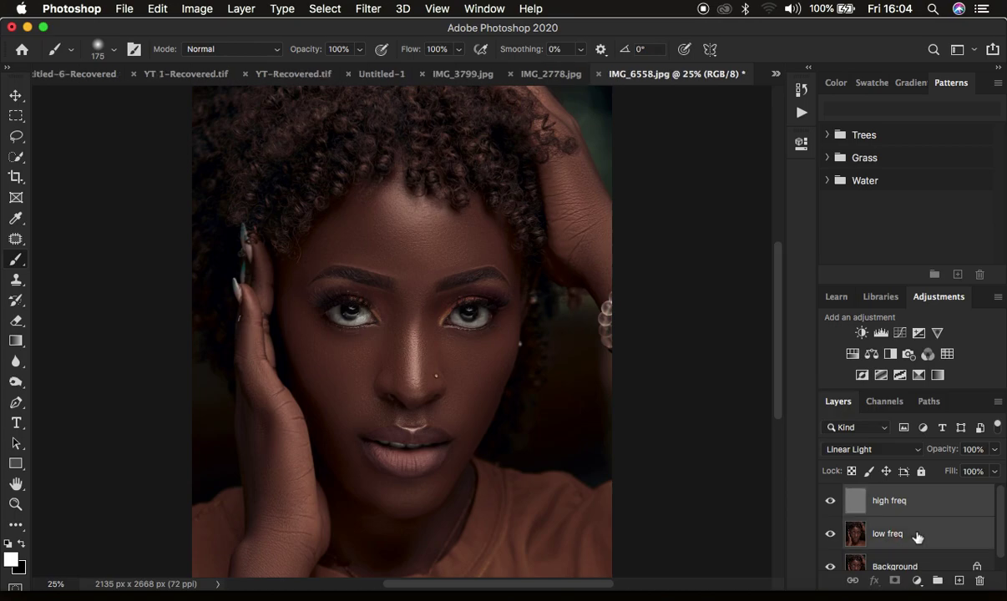
{"action": "key", "text": "super+g"}
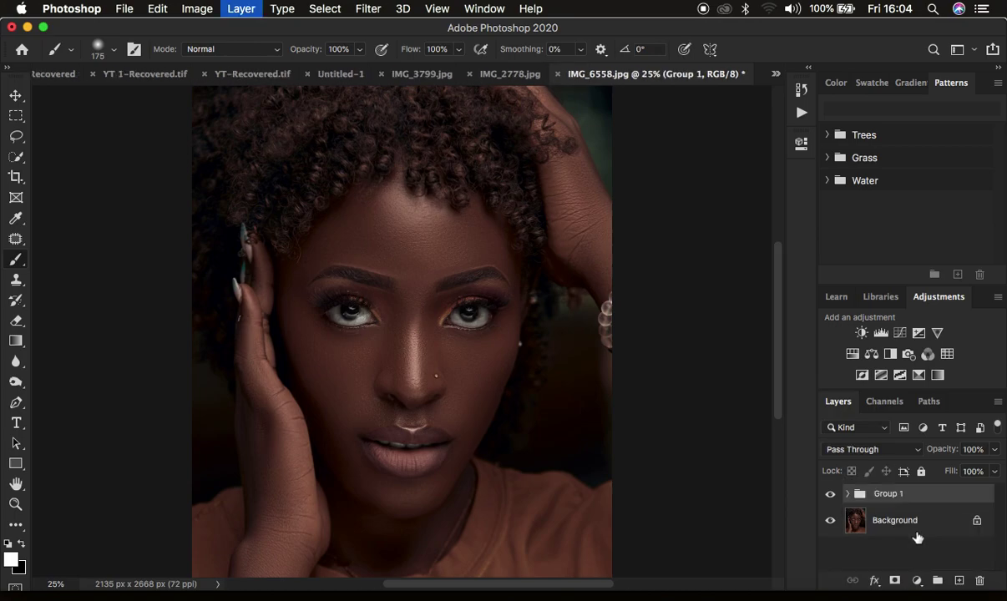
{"action": "double_click", "coordinate": [886, 494]}
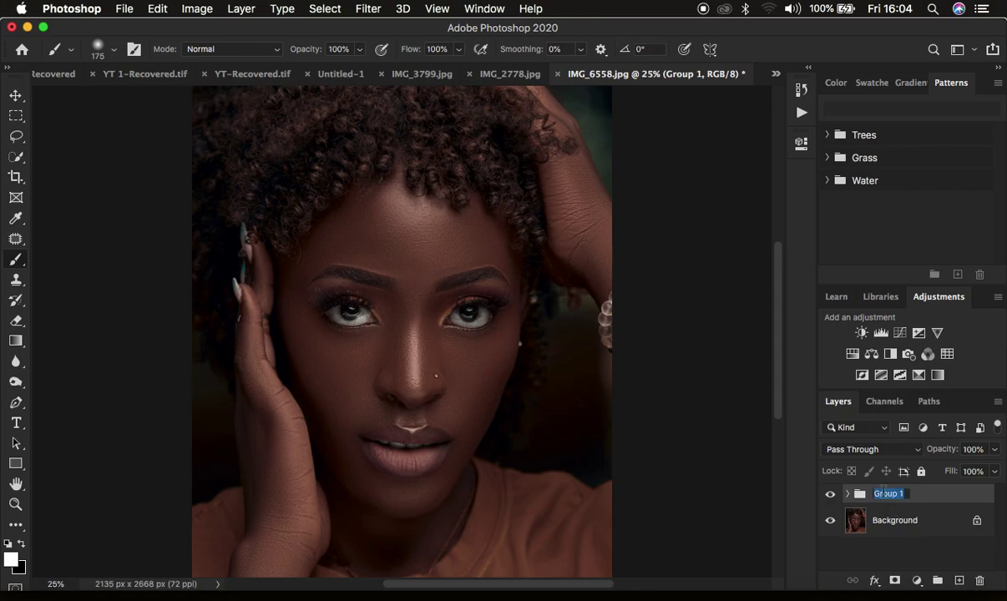
{"action": "type", "text": "freq sep"}
{"action": "key", "text": "Return"}
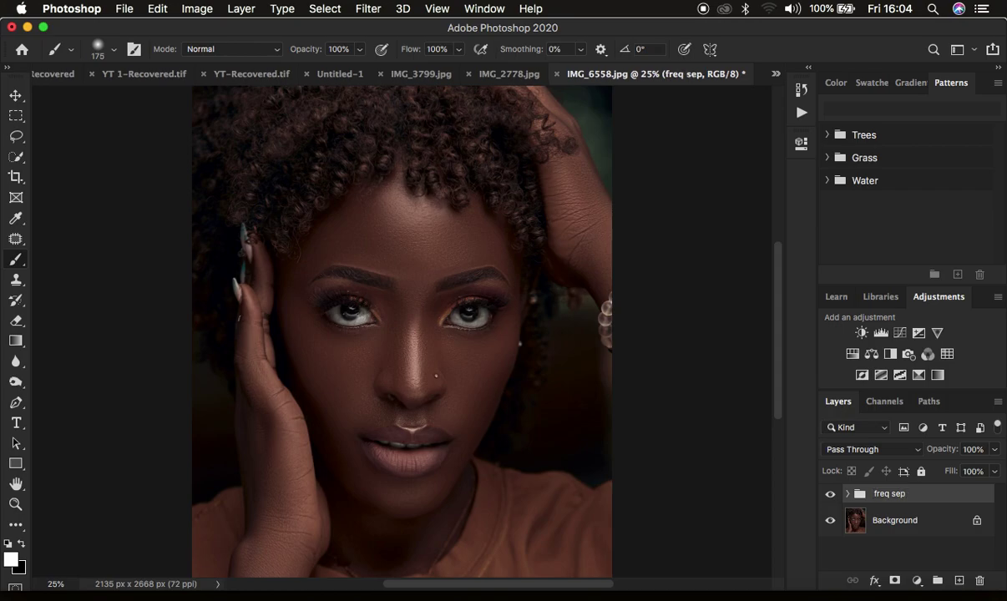
{"action": "left_click", "coordinate": [832, 497]}
{"action": "left_click", "coordinate": [832, 497]}
{"action": "left_click", "coordinate": [832, 496]}
{"action": "left_click", "coordinate": [832, 497]}
Step: Expand the freq sep group and add a Curves adjustment layer directly above high freq
{"action": "left_click", "coordinate": [847, 493]}
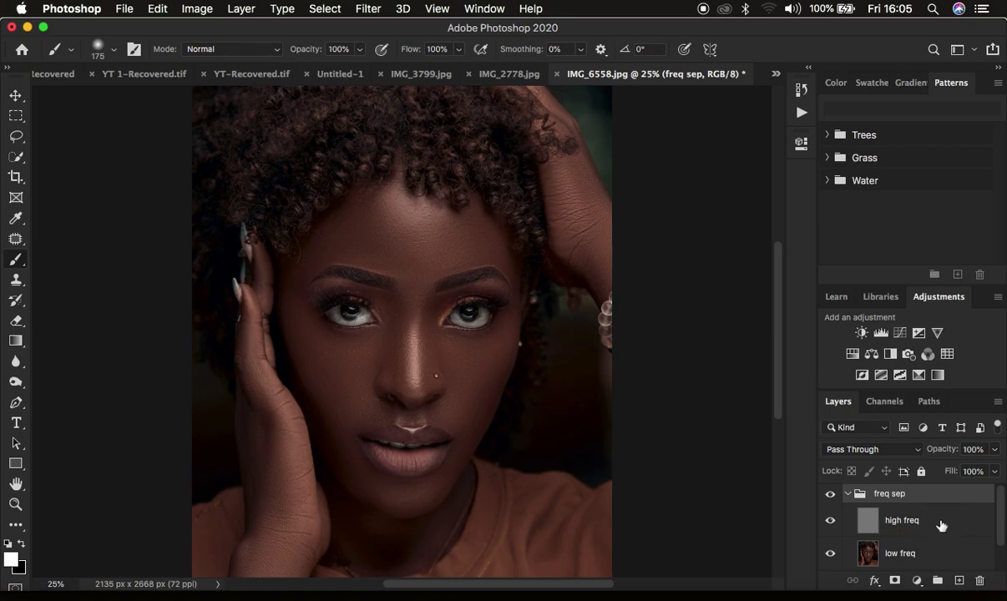
{"action": "left_click", "coordinate": [941, 525]}
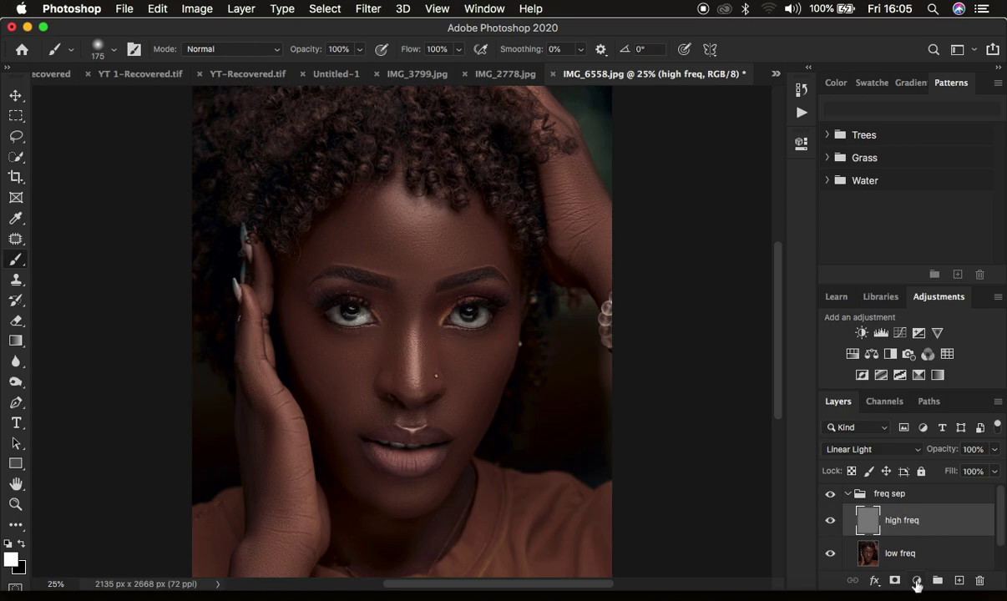
{"action": "left_click", "coordinate": [917, 581]}
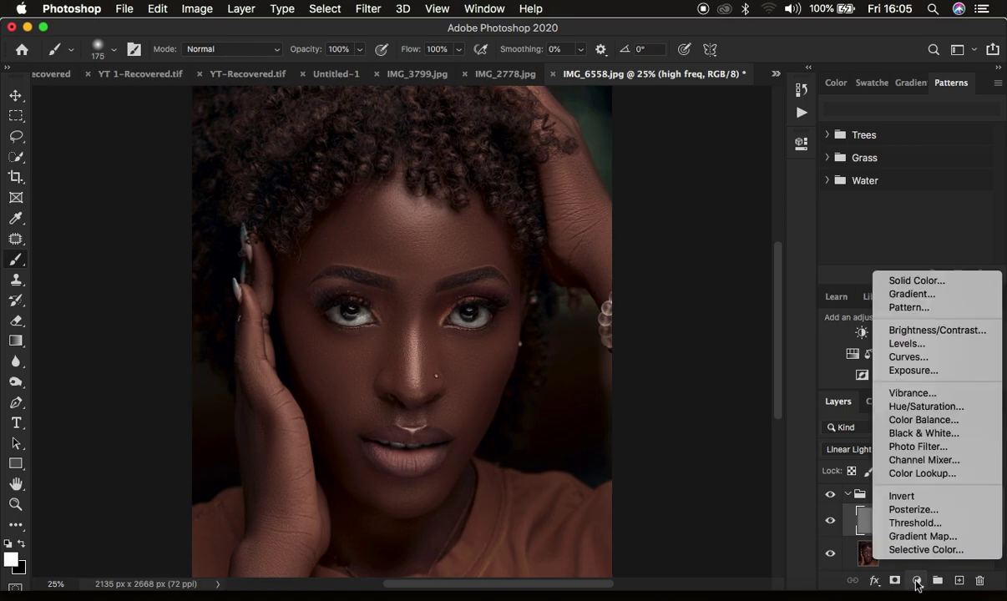
{"action": "left_click", "coordinate": [910, 356]}
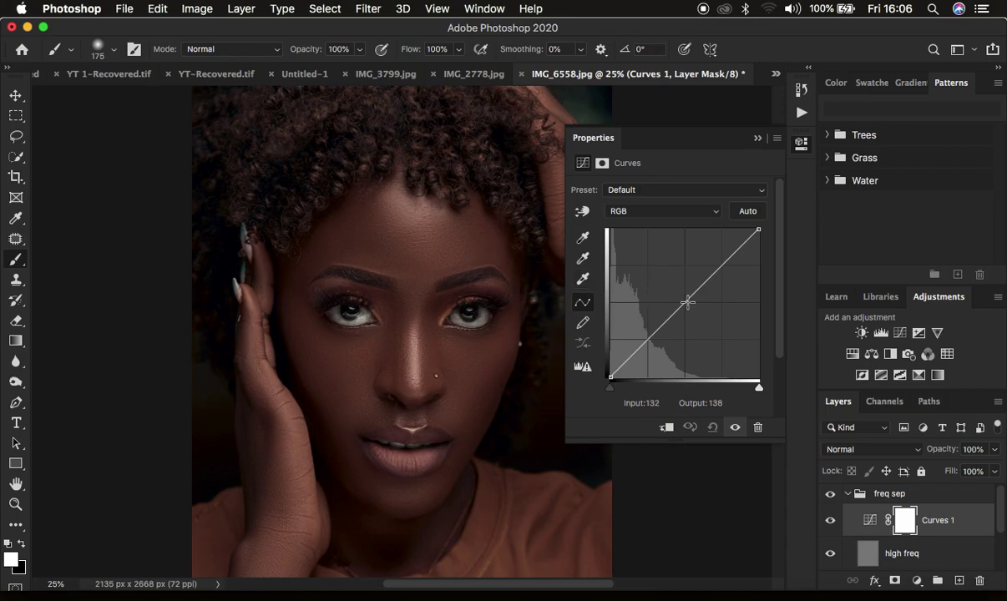
Step: Anchor the middle of the curve with a point at input 128, output 128
{"action": "left_click", "coordinate": [683, 302]}
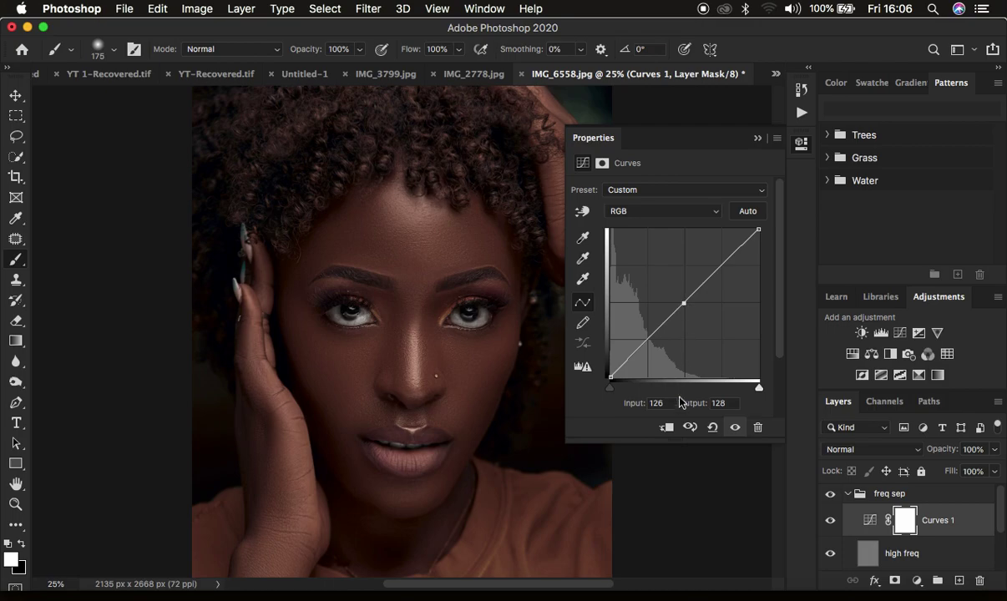
{"action": "left_click_drag", "start_coordinate": [669, 402], "coordinate": [636, 404]}
{"action": "type", "text": "1"}
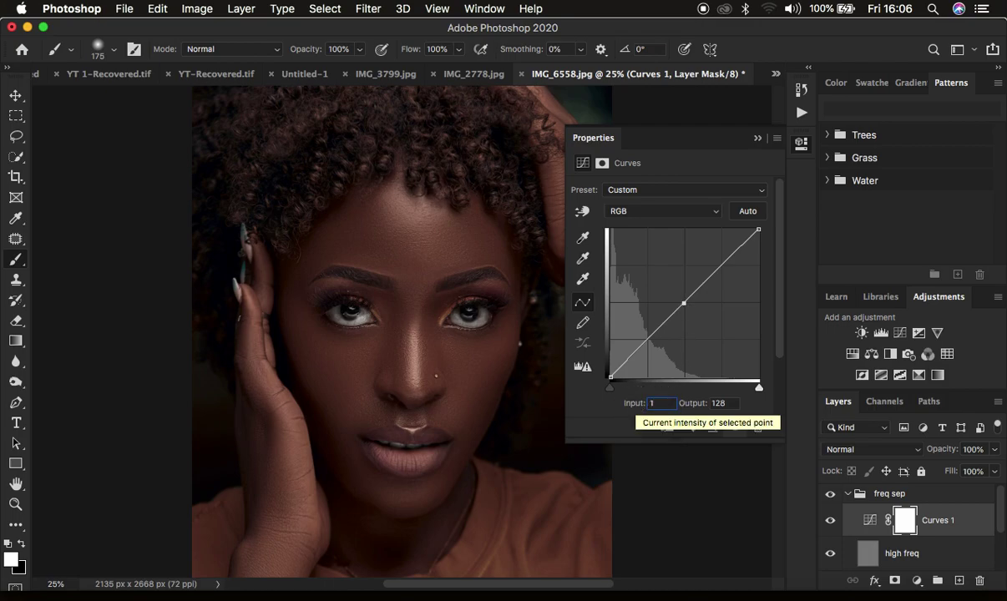
{"action": "type", "text": "28"}
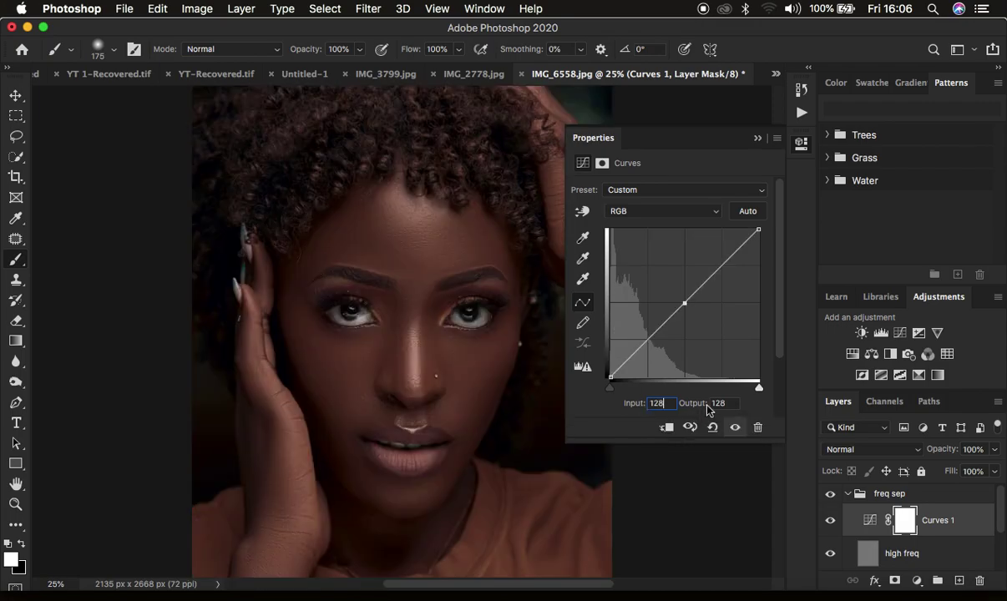
{"action": "key", "text": "Return"}
Step: Add a shadow point to the curve and pull it down to input 72, output 49
{"action": "left_click_drag", "start_coordinate": [644, 342], "coordinate": [653, 354]}
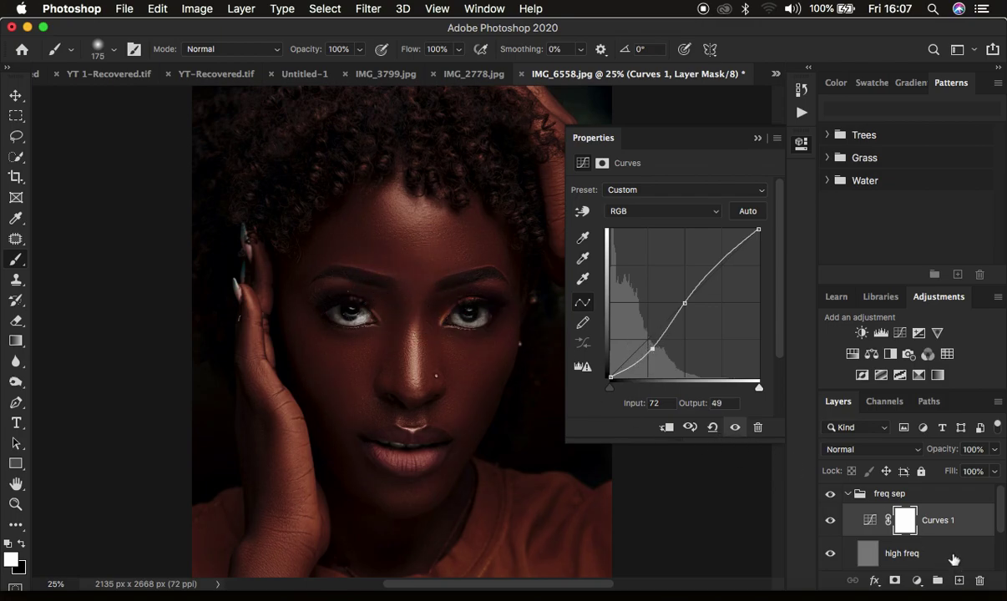
{"action": "scroll", "coordinate": [951, 538], "scroll_direction": "down", "scroll_amount": 2}
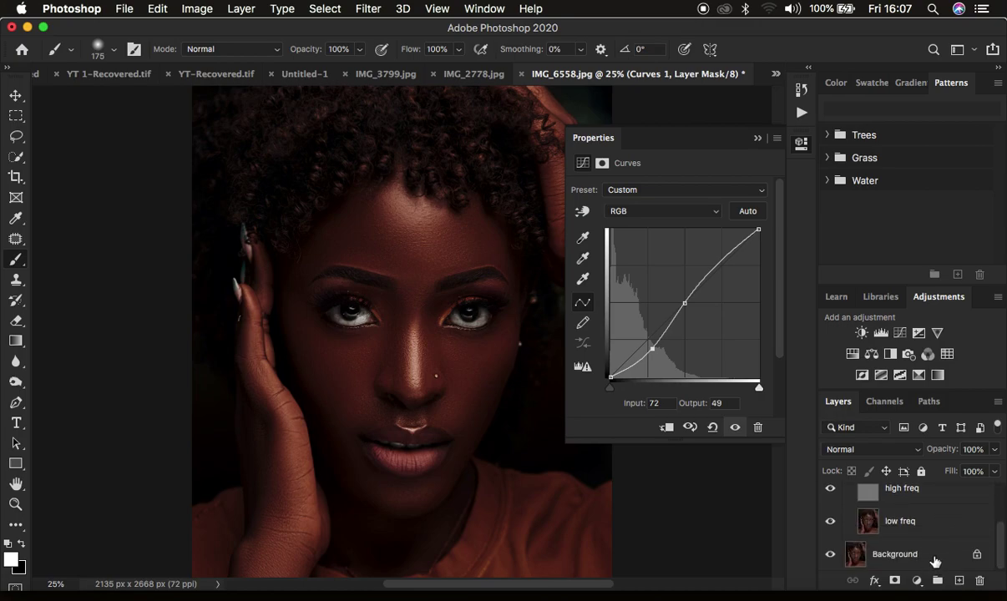
{"action": "scroll", "coordinate": [928, 536], "scroll_direction": "up", "scroll_amount": 2}
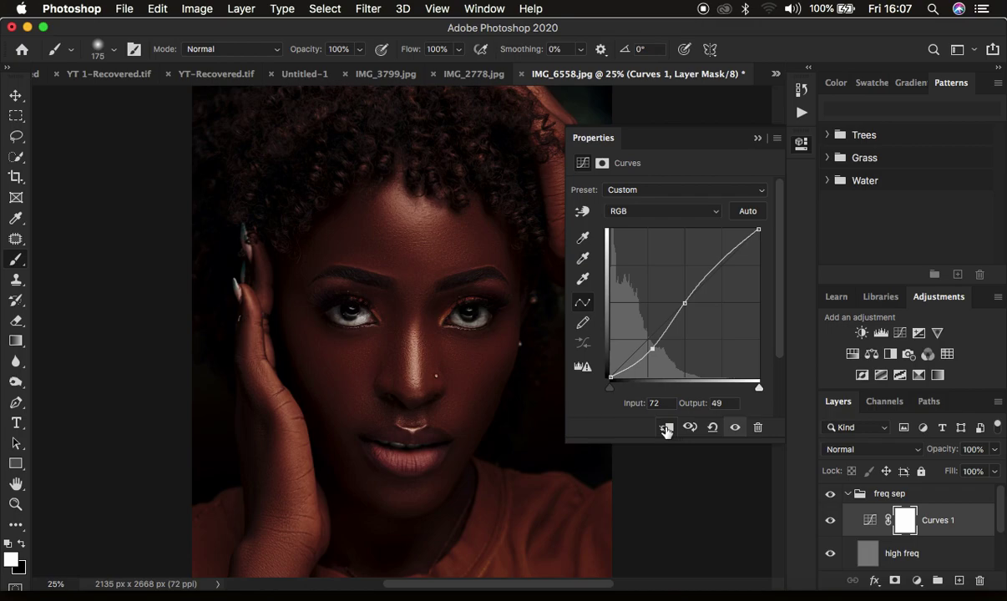
Step: Clip the Curves adjustment to the high freq layer so it affects only the texture
{"action": "left_click_drag", "start_coordinate": [942, 543], "coordinate": [941, 531]}
{"action": "left_click_drag", "start_coordinate": [941, 537], "coordinate": [936, 529]}
{"action": "left_click_drag", "start_coordinate": [937, 554], "coordinate": [936, 536]}
{"action": "left_click", "coordinate": [936, 538], "text": "alt"}
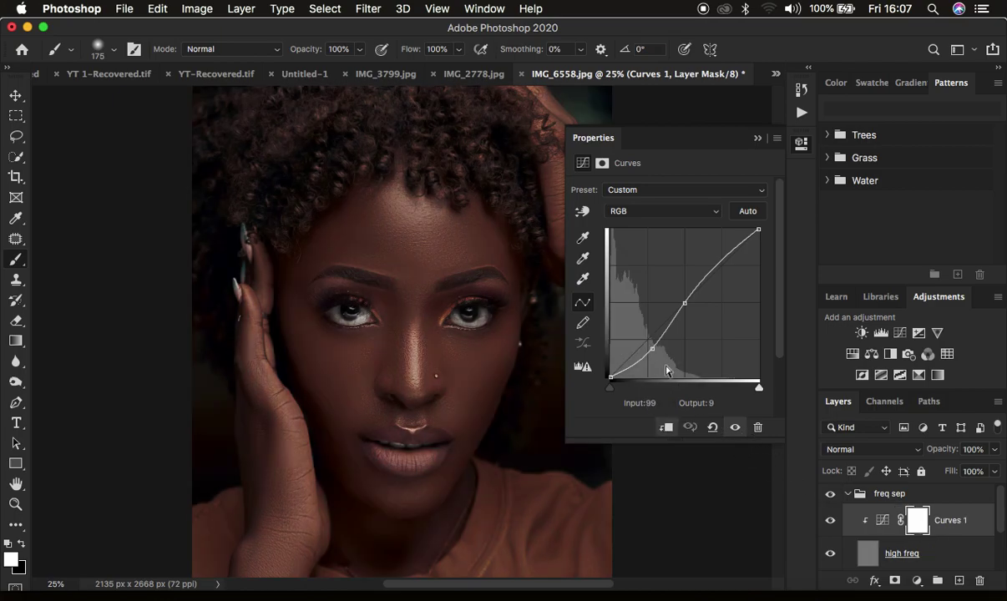
Step: Move the shadow point to input 98, output 34, and add a highlight point that lowers the upper curve slightly
{"action": "left_click_drag", "start_coordinate": [652, 351], "coordinate": [662, 358]}
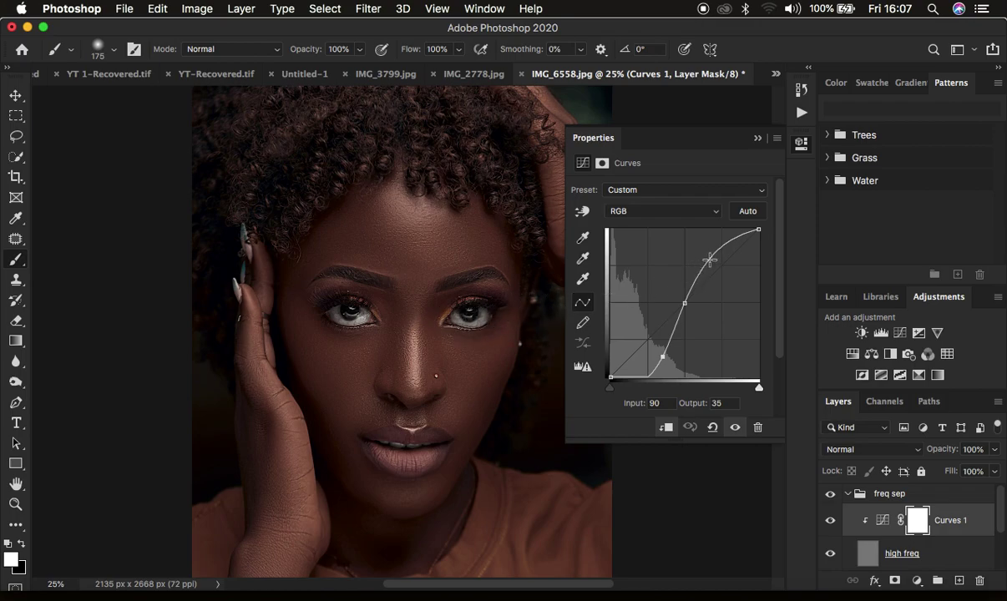
{"action": "left_click_drag", "start_coordinate": [709, 259], "coordinate": [710, 272]}
{"action": "left_click", "coordinate": [663, 357]}
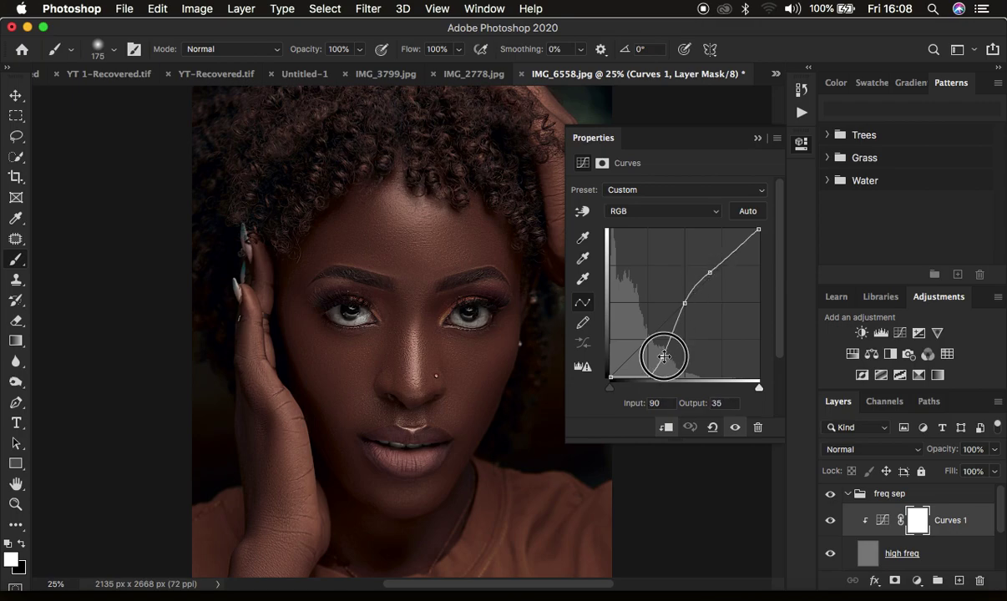
{"action": "left_click_drag", "start_coordinate": [664, 357], "coordinate": [669, 357]}
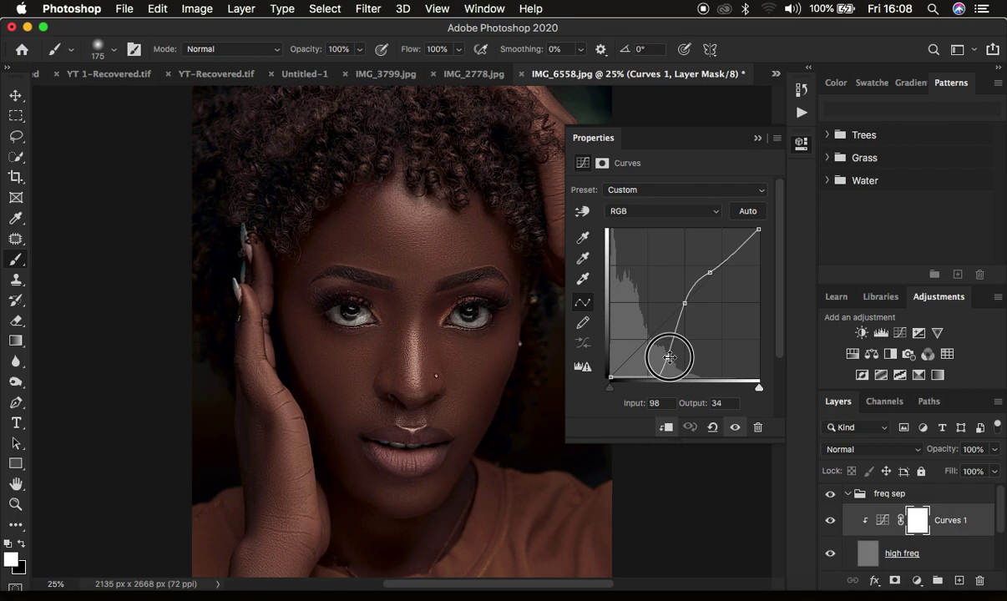
{"action": "left_click_drag", "start_coordinate": [669, 357], "coordinate": [669, 357]}
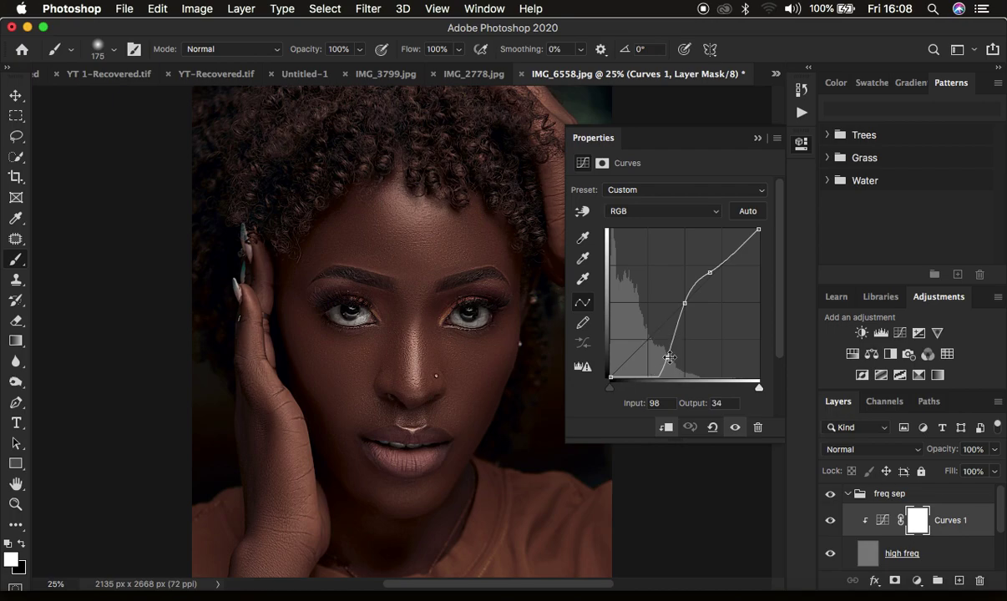
Step: Compare the portrait with the freq sep group hidden and shown to judge the stronger skin texture
{"action": "left_click", "coordinate": [831, 499]}
{"action": "left_click", "coordinate": [830, 500]}
{"action": "left_click", "coordinate": [830, 499]}
{"action": "left_click", "coordinate": [831, 499]}
{"action": "left_click", "coordinate": [831, 499]}
Step: Invert the Curves layer mask to black and collapse the curve settings
{"action": "key", "text": "super+i"}
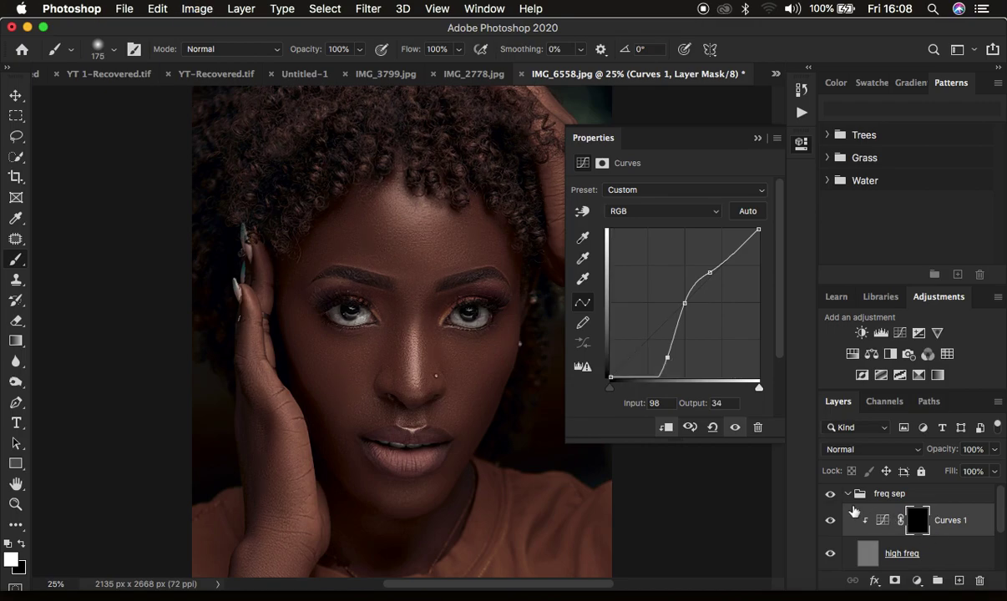
{"action": "left_click", "coordinate": [757, 140]}
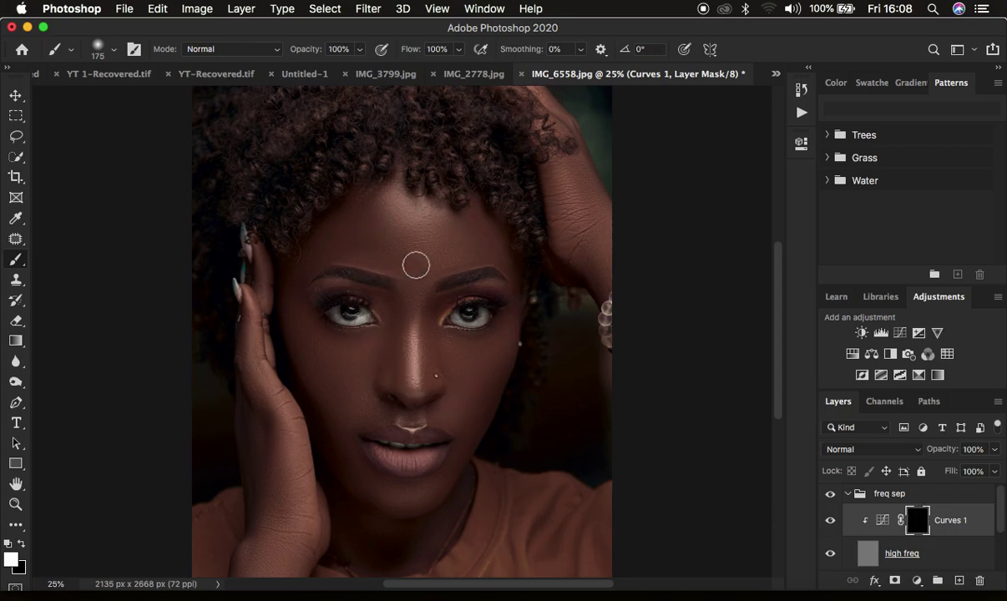
Step: Set up the soft Brush tool with white as the foreground colour and enlarge it to 500 px
{"action": "right_click", "coordinate": [15, 265]}
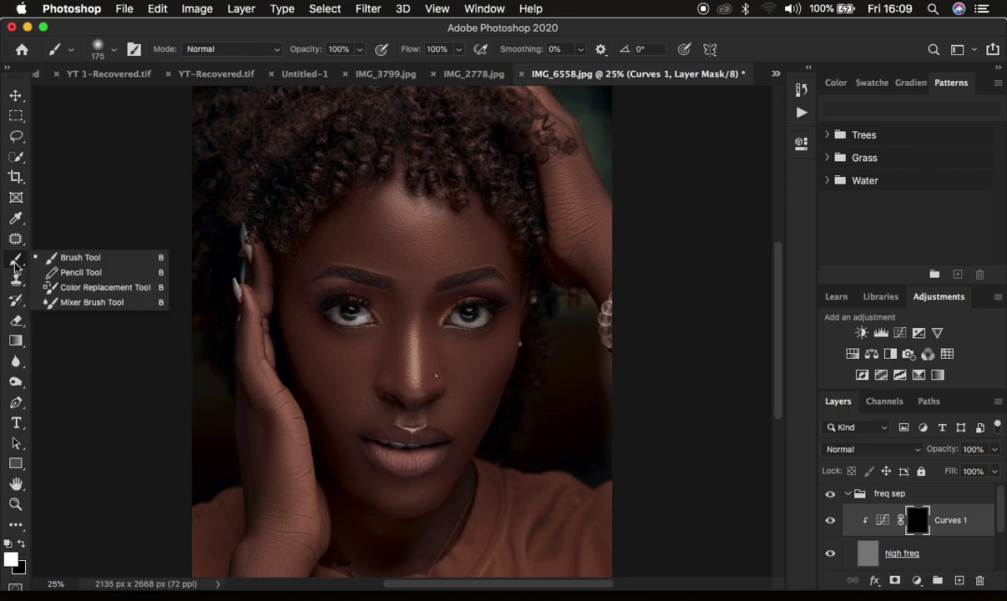
{"action": "left_click", "coordinate": [73, 265]}
{"action": "left_click", "coordinate": [113, 55]}
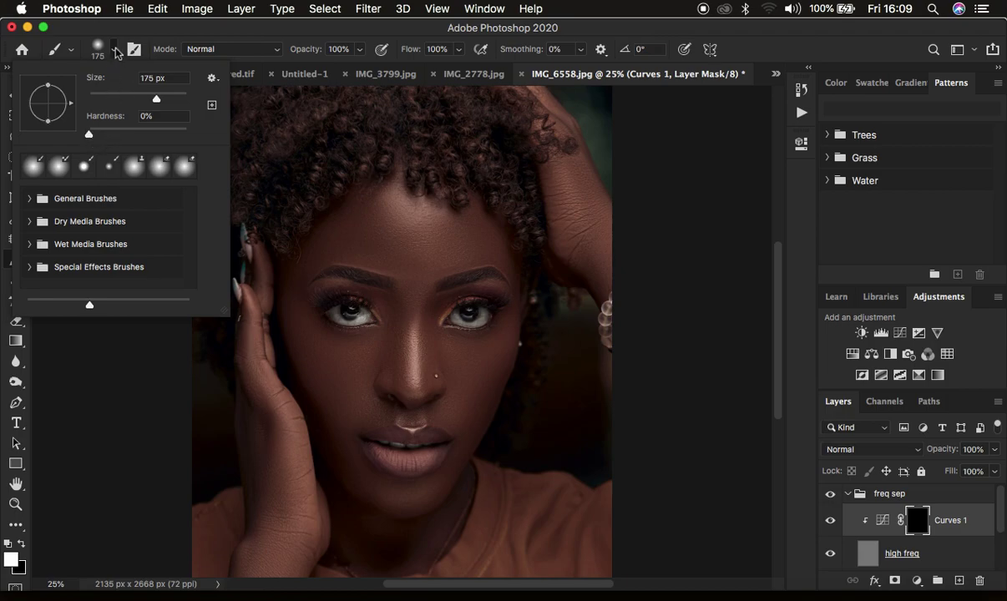
{"action": "left_click", "coordinate": [117, 52]}
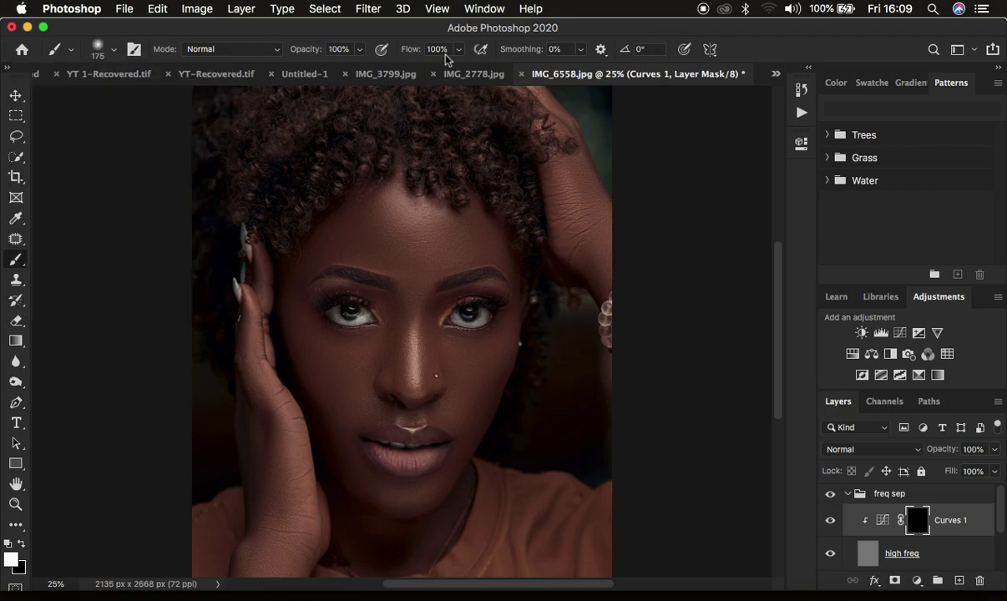
{"action": "left_click", "coordinate": [25, 547]}
{"action": "left_click", "coordinate": [25, 547]}
{"action": "key", "text": "bracketright"}
{"action": "key", "text": "bracketright"}
{"action": "key", "text": "bracketright"}
{"action": "key", "text": "bracketright"}
{"action": "key", "text": "bracketright"}
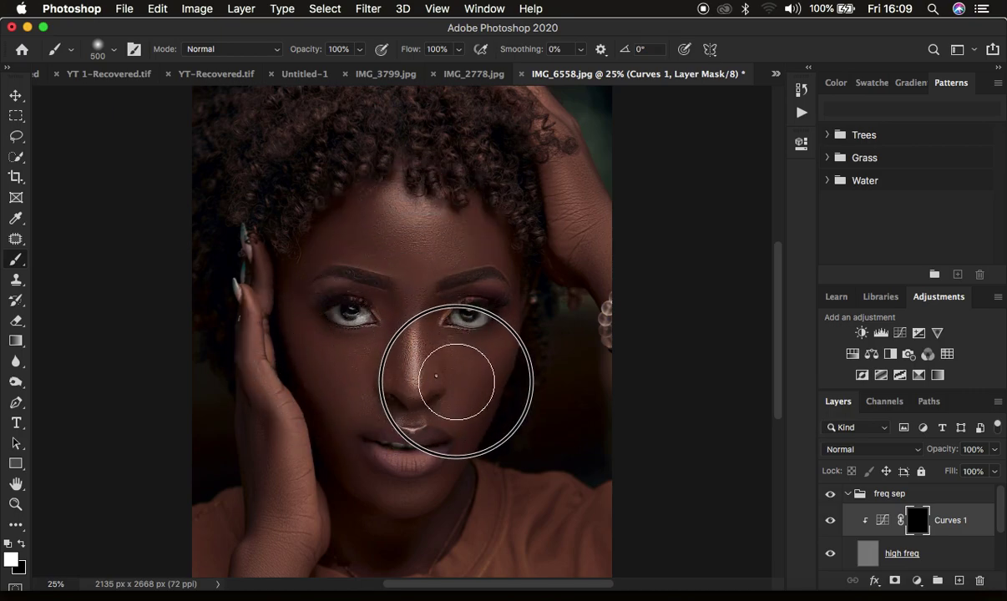
Step: Paint white on the Curves mask over the whole face, reducing the brush to 250 px for the finer areas
{"action": "left_click_drag", "start_coordinate": [470, 381], "coordinate": [449, 382]}
{"action": "key", "text": "bracketleft"}
{"action": "key", "text": "bracketleft"}
{"action": "key", "text": "bracketleft"}
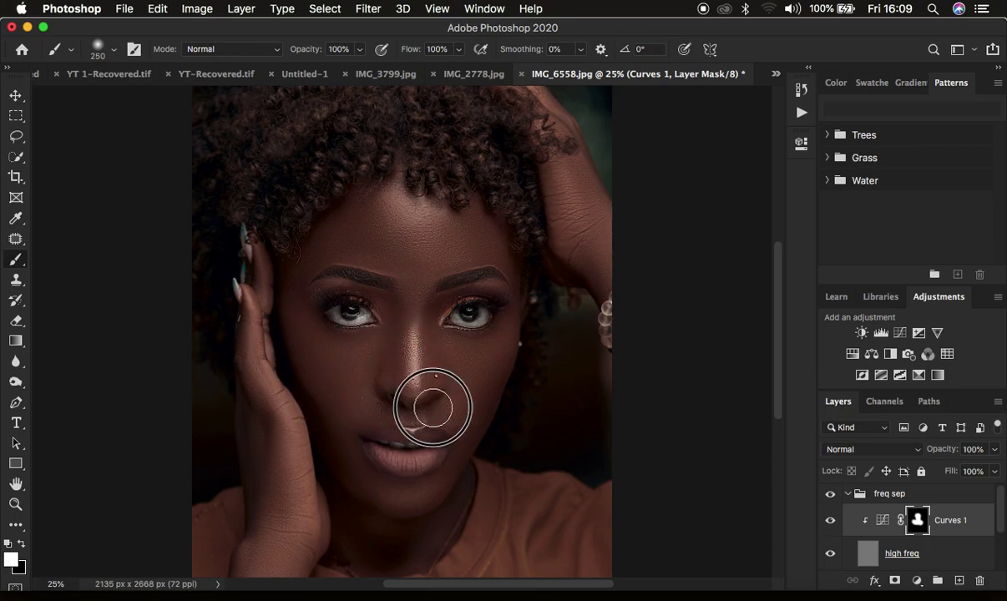
{"action": "mouse_move", "coordinate": [487, 375]}
{"action": "left_mouse_down"}
{"action": "mouse_move", "coordinate": [447, 352]}
{"action": "mouse_move", "coordinate": [471, 405]}
{"action": "mouse_move", "coordinate": [464, 460]}
{"action": "mouse_move", "coordinate": [417, 499]}
{"action": "mouse_move", "coordinate": [398, 500]}
{"action": "mouse_move", "coordinate": [344, 456]}
{"action": "mouse_move", "coordinate": [405, 502]}
{"action": "mouse_move", "coordinate": [441, 486]}
{"action": "mouse_move", "coordinate": [369, 485]}
{"action": "mouse_move", "coordinate": [336, 391]}
{"action": "mouse_move", "coordinate": [351, 411]}
{"action": "mouse_move", "coordinate": [316, 377]}
{"action": "mouse_move", "coordinate": [293, 324]}
{"action": "mouse_move", "coordinate": [339, 348]}
{"action": "mouse_move", "coordinate": [363, 320]}
{"action": "left_mouse_up"}
{"action": "mouse_move", "coordinate": [467, 314]}
{"action": "left_mouse_down"}
{"action": "mouse_move", "coordinate": [488, 330]}
{"action": "mouse_move", "coordinate": [478, 243]}
{"action": "mouse_move", "coordinate": [461, 241]}
{"action": "mouse_move", "coordinate": [414, 284]}
{"action": "mouse_move", "coordinate": [369, 249]}
{"action": "mouse_move", "coordinate": [352, 249]}
{"action": "mouse_move", "coordinate": [312, 260]}
{"action": "mouse_move", "coordinate": [294, 320]}
{"action": "mouse_move", "coordinate": [300, 358]}
{"action": "mouse_move", "coordinate": [303, 264]}
{"action": "mouse_move", "coordinate": [395, 188]}
{"action": "mouse_move", "coordinate": [408, 222]}
{"action": "mouse_move", "coordinate": [464, 225]}
{"action": "mouse_move", "coordinate": [474, 202]}
{"action": "mouse_move", "coordinate": [513, 262]}
{"action": "mouse_move", "coordinate": [473, 237]}
{"action": "mouse_move", "coordinate": [406, 224]}
{"action": "mouse_move", "coordinate": [320, 249]}
{"action": "mouse_move", "coordinate": [338, 448]}
{"action": "mouse_move", "coordinate": [358, 480]}
{"action": "mouse_move", "coordinate": [394, 505]}
{"action": "left_mouse_up"}
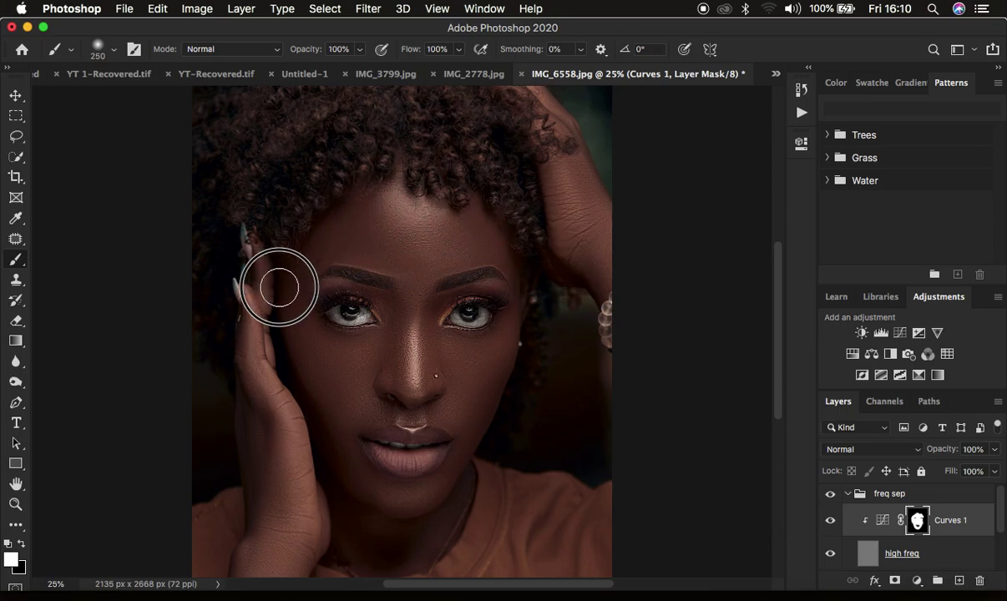
Step: Toggle the freq sep group's visibility to compare the face with and without the painted texture
{"action": "left_click", "coordinate": [830, 494]}
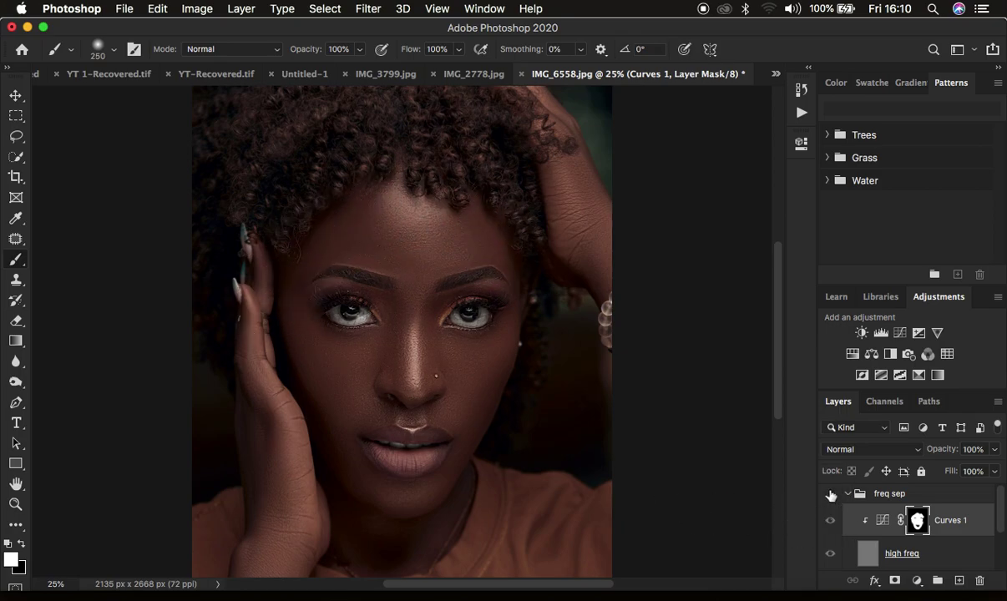
{"action": "left_click", "coordinate": [829, 495]}
{"action": "left_click", "coordinate": [830, 494]}
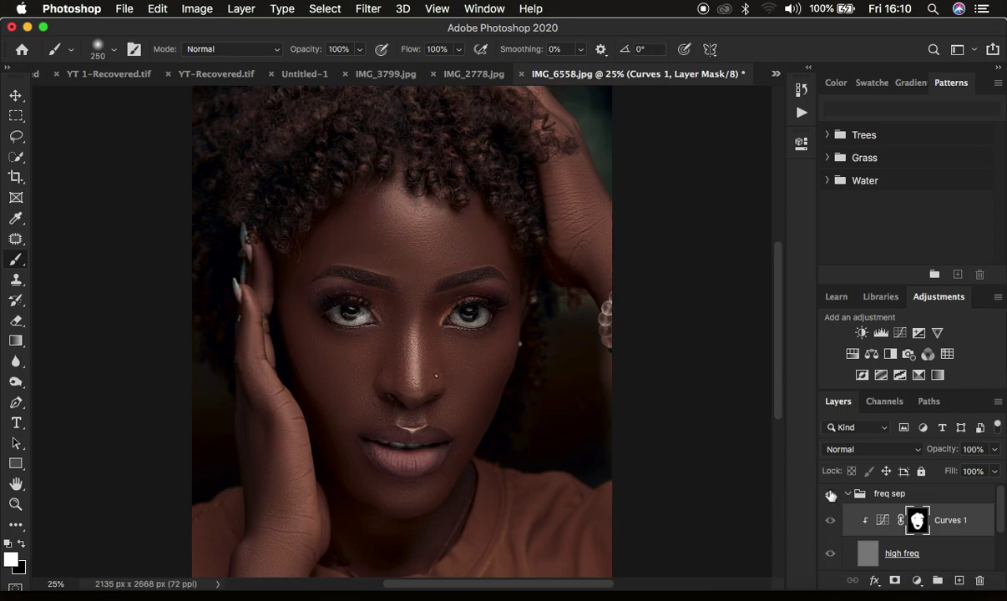